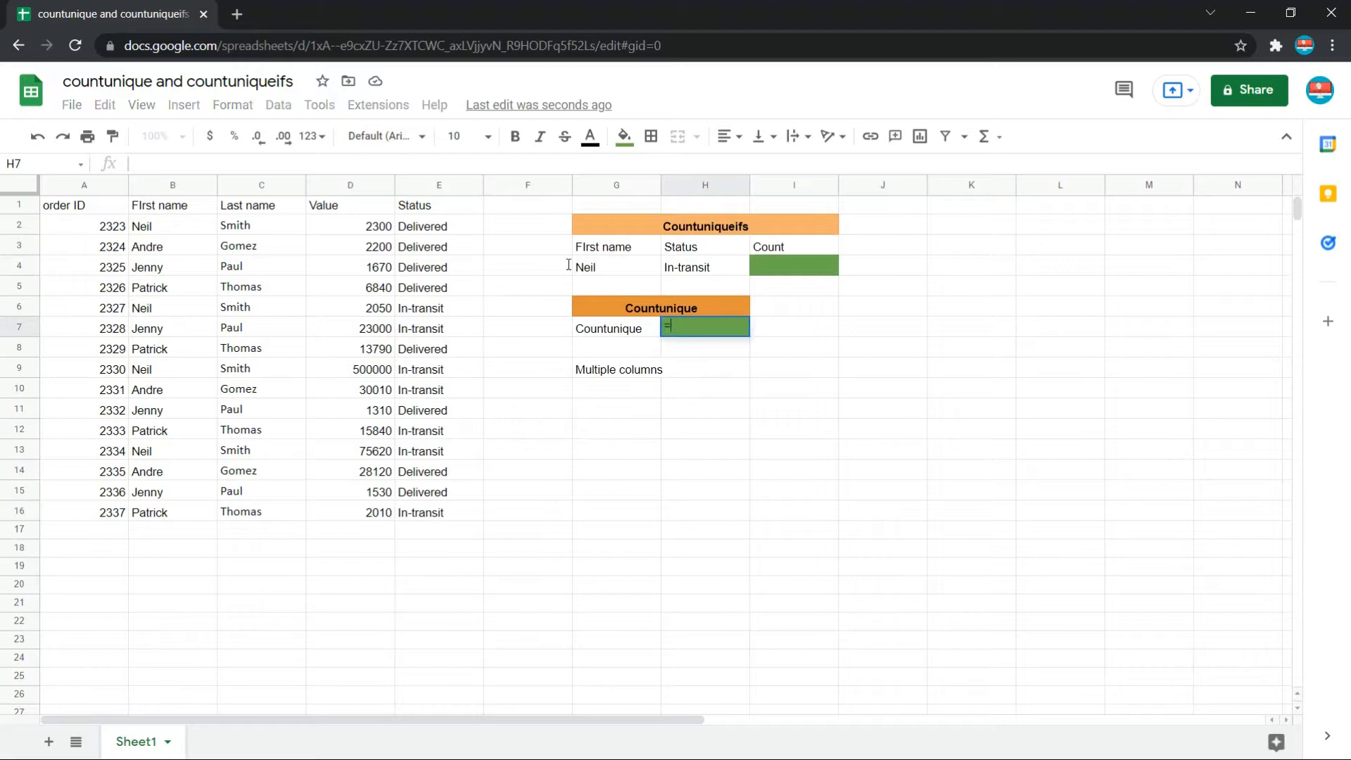
# - Enter =COUNTUNIQUE(A2:A16) in cell H7 to count the unique order IDs
pyautogui.write('=countu')
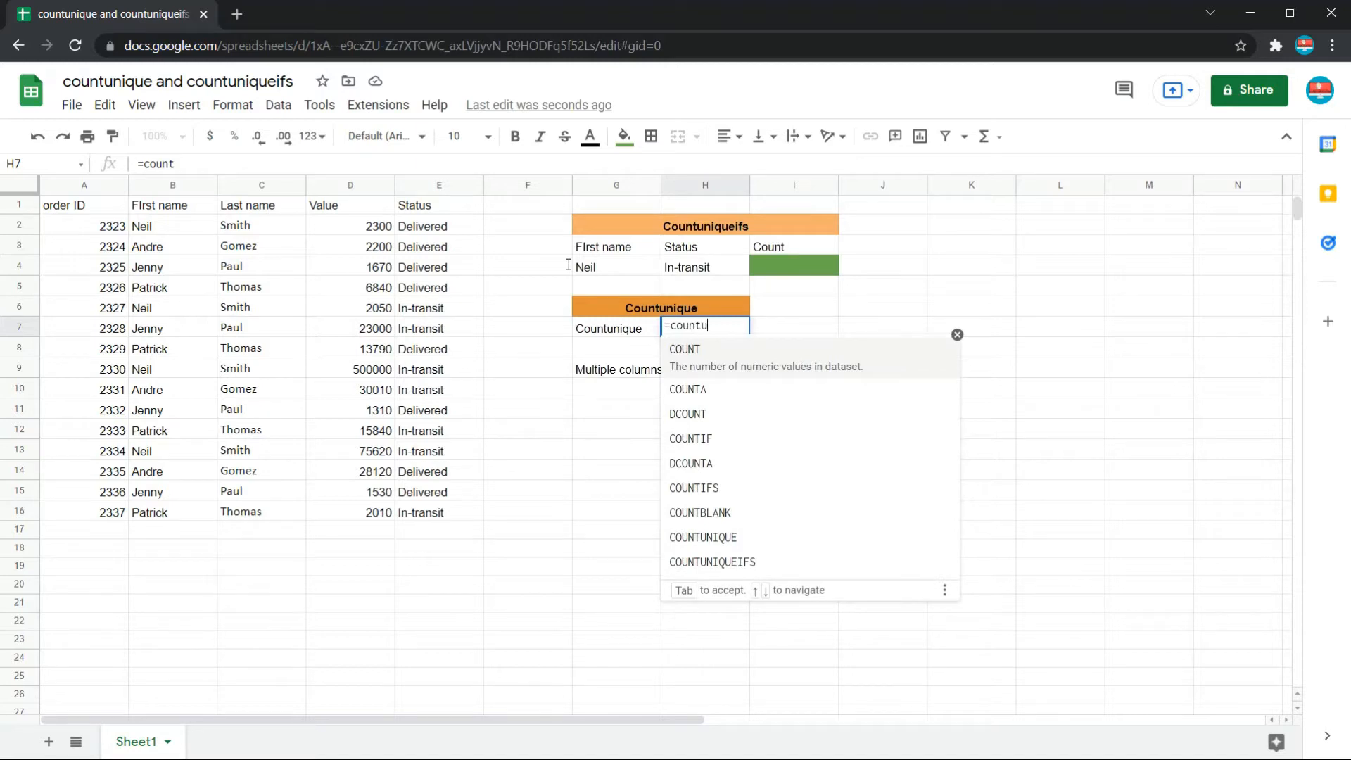
pyautogui.write('n')
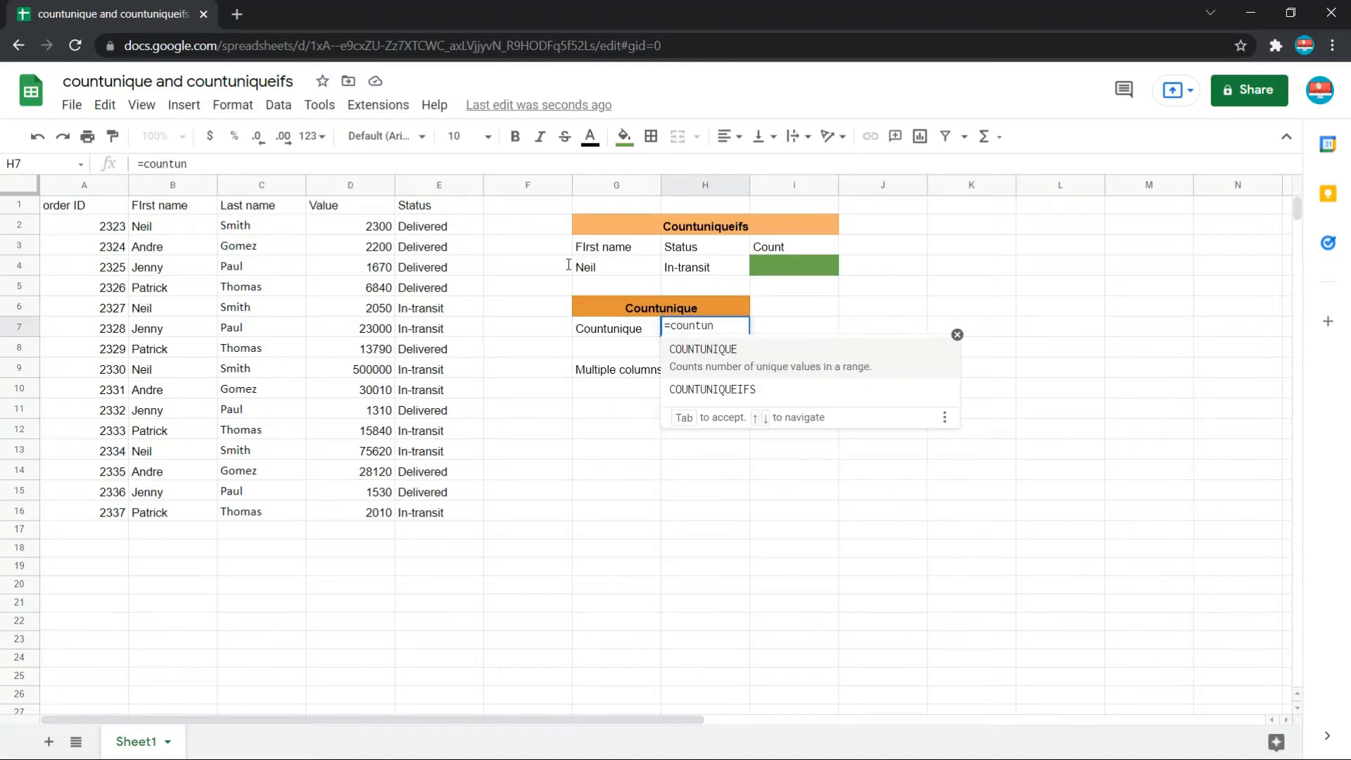
pyautogui.write('ique')
pyautogui.press('Tab')
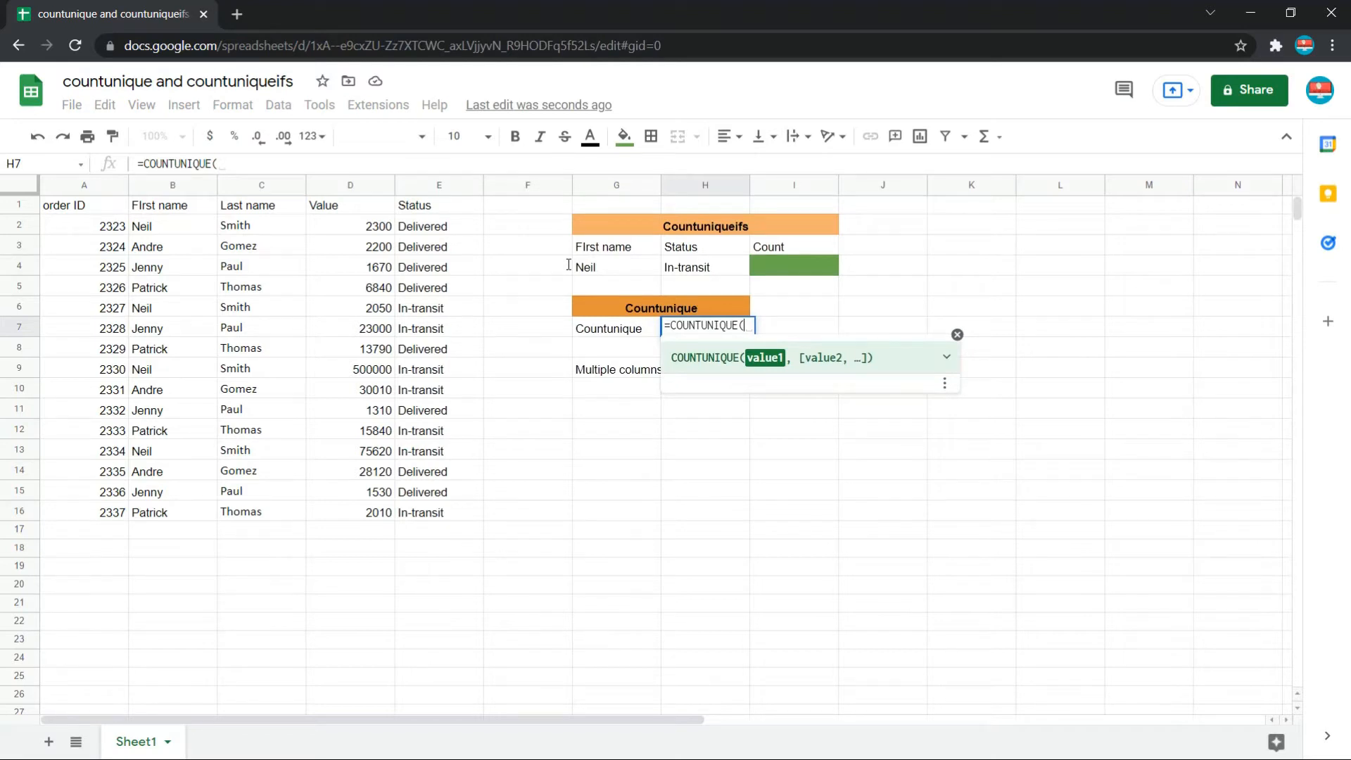
pyautogui.press('Left')
pyautogui.press('Left')
pyautogui.press('Left')
pyautogui.press('Left')
pyautogui.press('Left')
pyautogui.press('Left')
pyautogui.press('Left')
pyautogui.press('Up')
pyautogui.press('Up')
pyautogui.press('Up')
pyautogui.press('Up')
pyautogui.press('Up')
pyautogui.hotkey('ctrl', 'shift', 'Down')
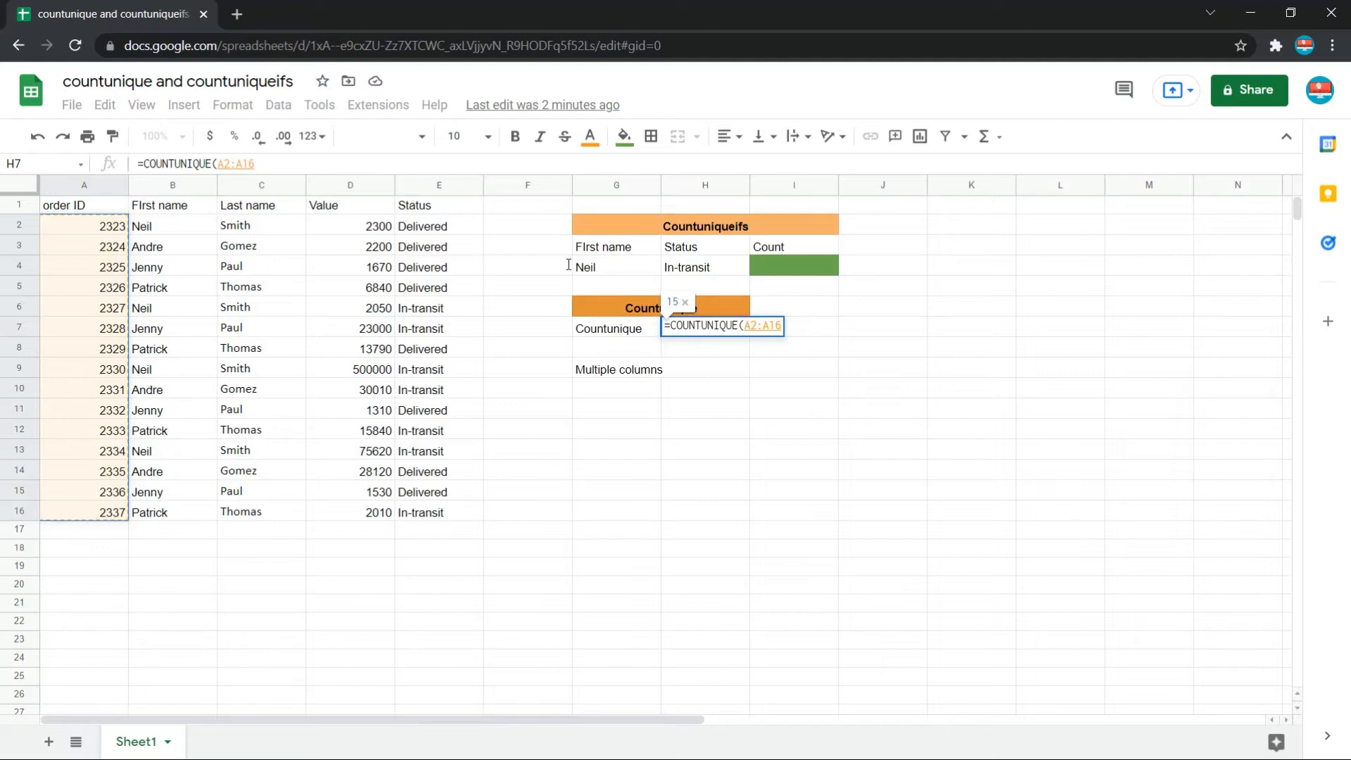
pyautogui.write(')')
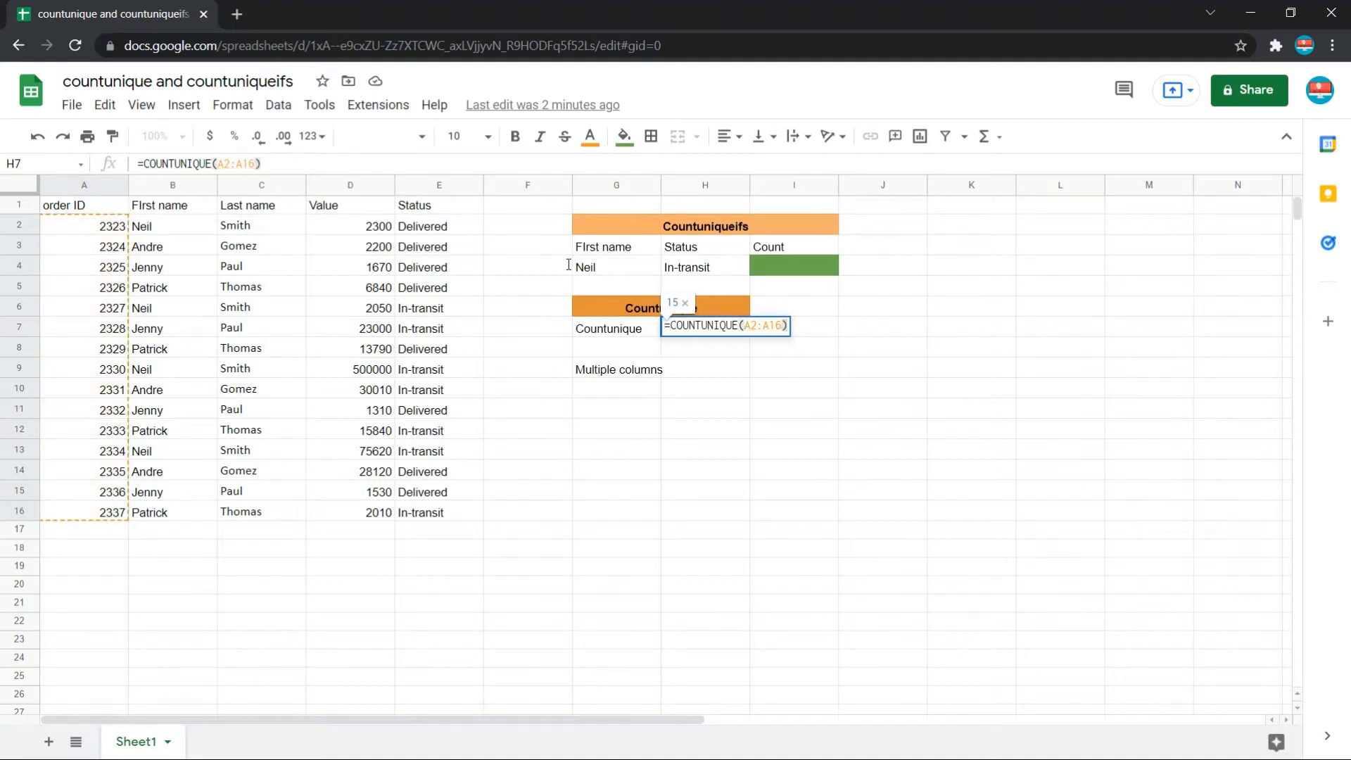
pyautogui.press('Return')
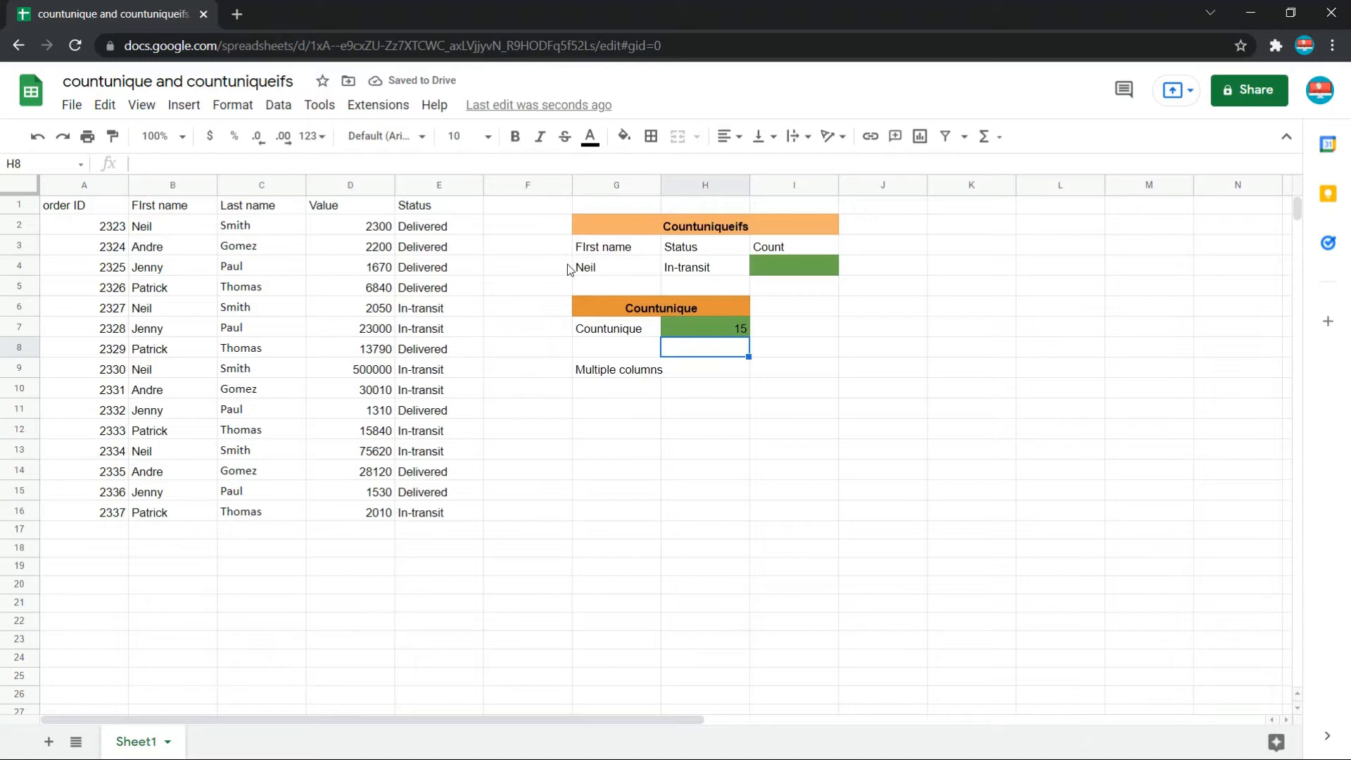
# - Review the formula in H7 and the order IDs in A2:A16 that it counts
pyautogui.press('Up')
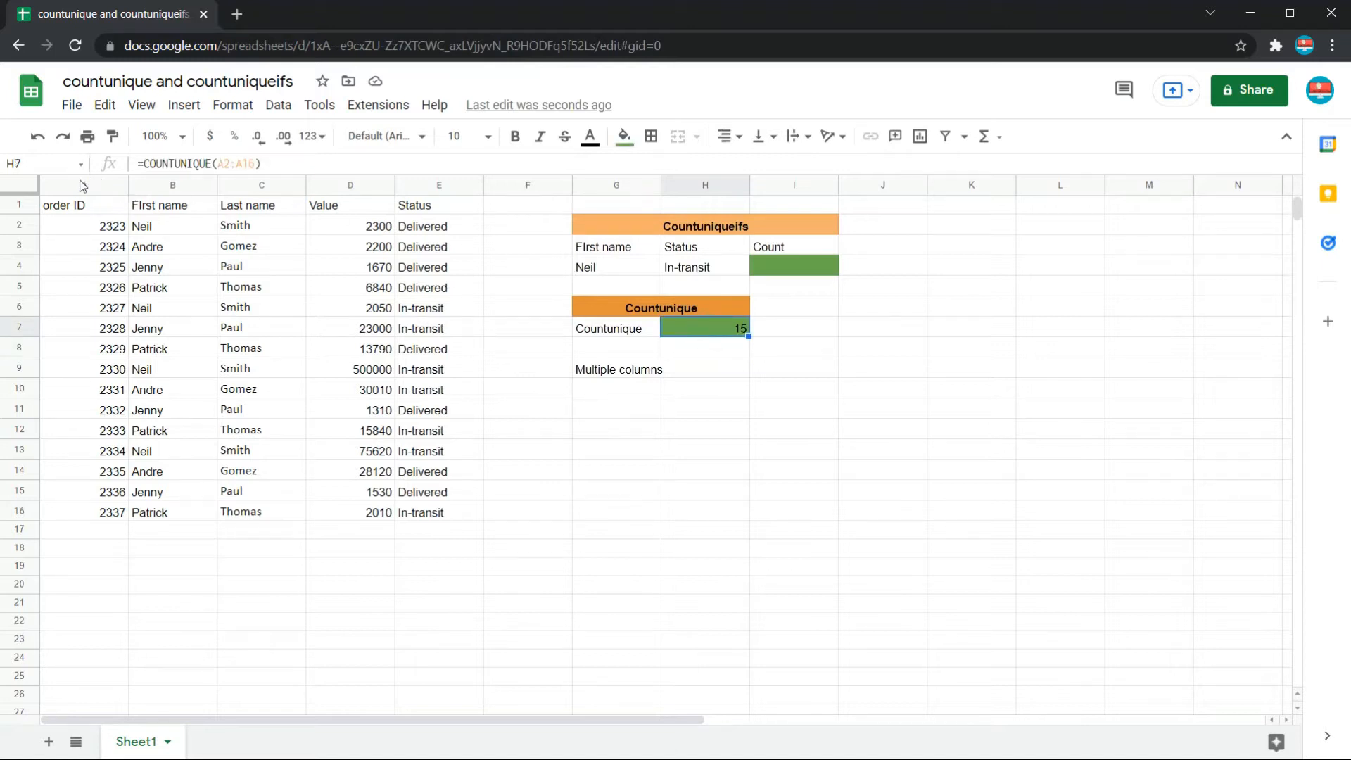
pyautogui.click(100, 225)
pyautogui.hotkey('ctrl', 'shift', 'Down')
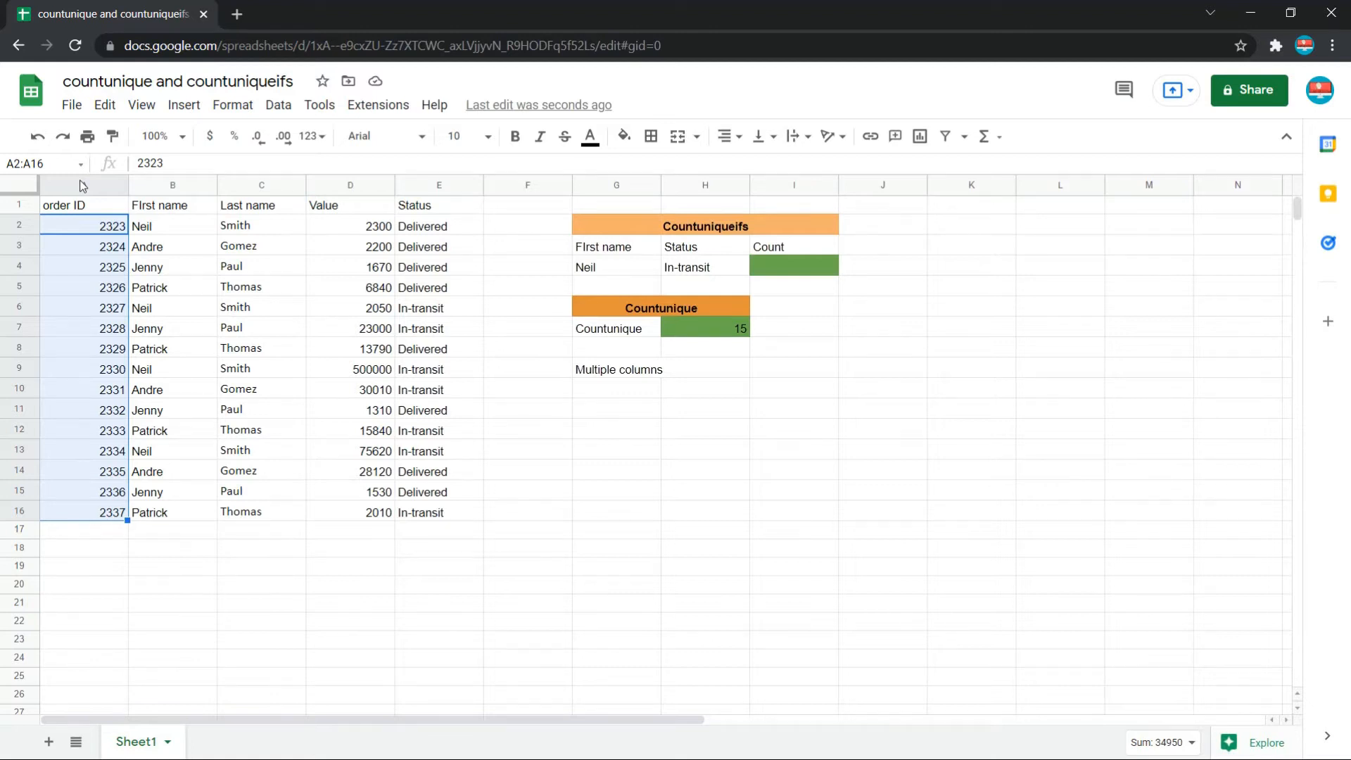
pyautogui.press('Down')
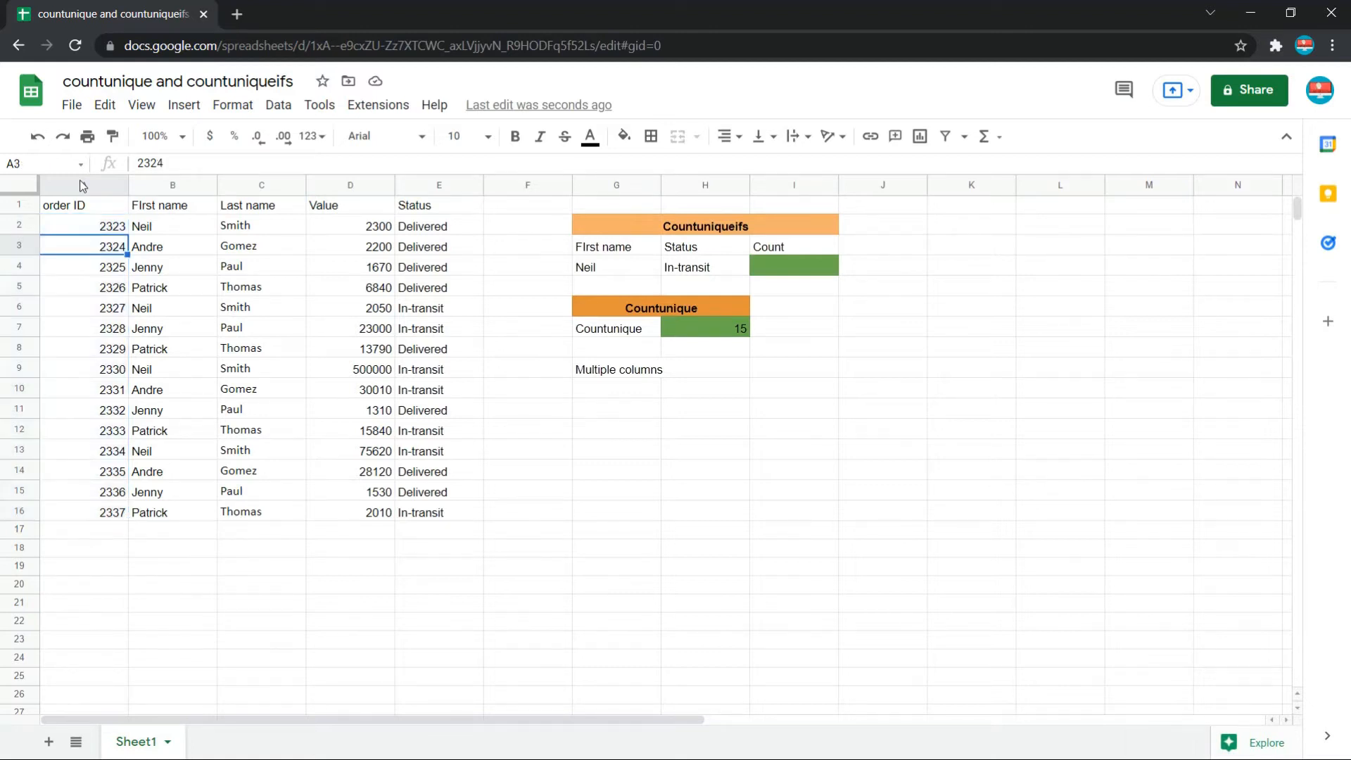
# - Enter =COUNTUNIQUE(E2:E16) in cell H8 to count the unique Status values, dismissing the autofill suggestion
pyautogui.press('Right')
pyautogui.press('Right')
pyautogui.press('Right')
pyautogui.press('Right')
pyautogui.press('Right')
pyautogui.press('Right')
pyautogui.press('Down')
pyautogui.press('Down')
pyautogui.press('Down')
pyautogui.press('Down')
pyautogui.press('Down')
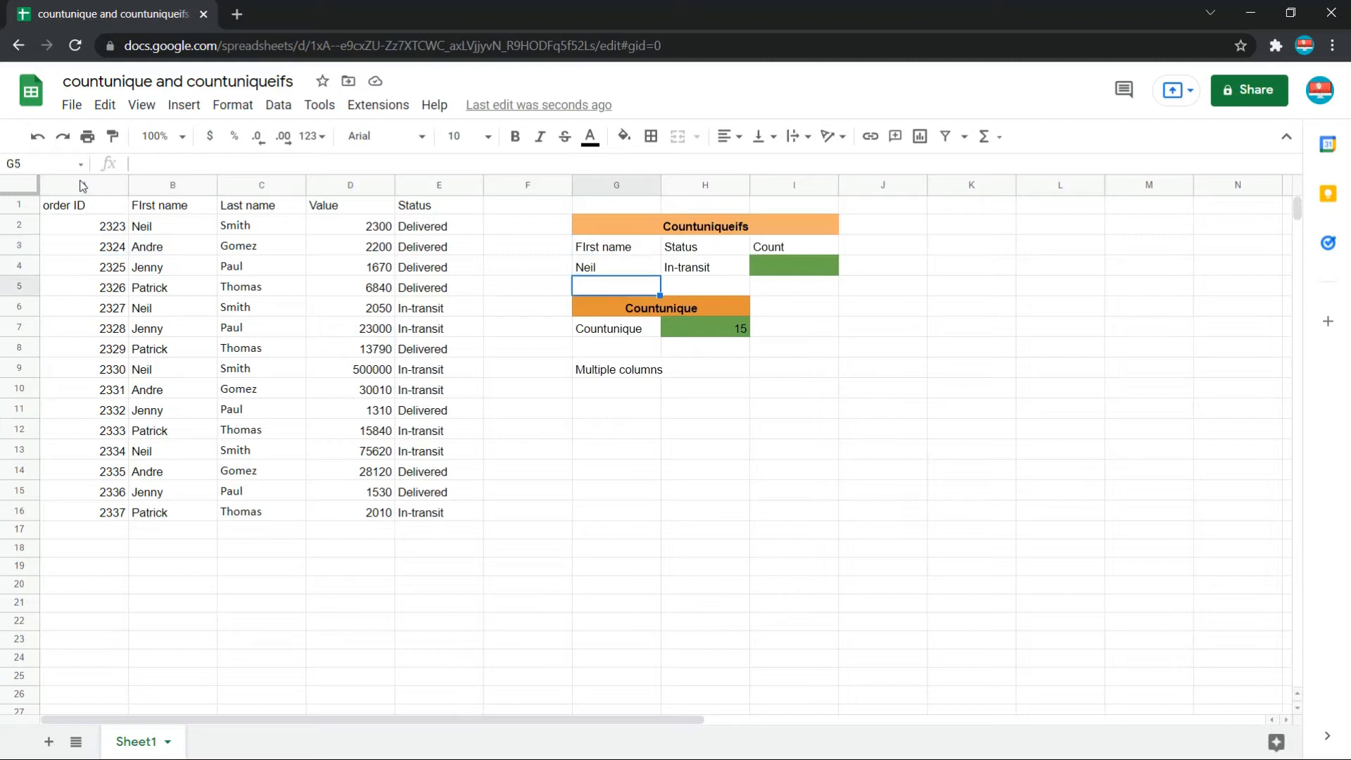
pyautogui.press('Right')
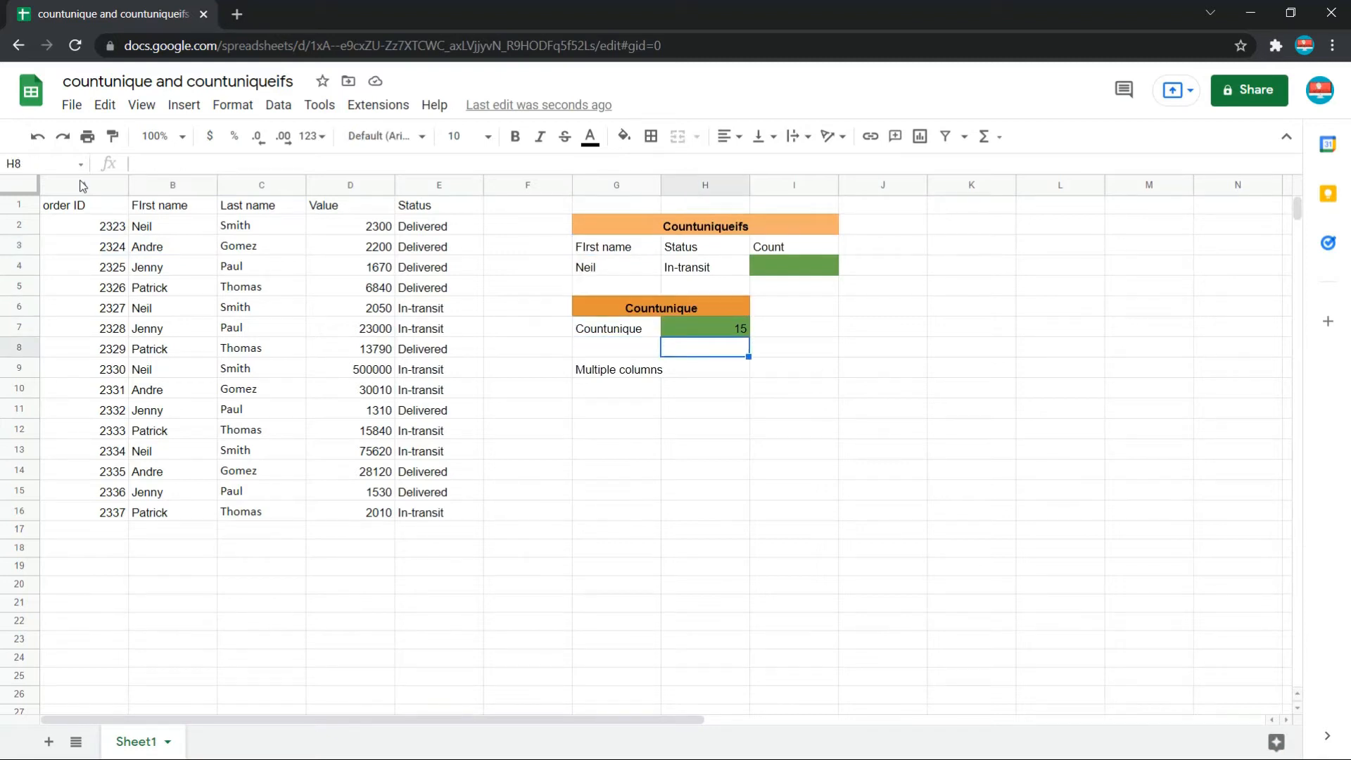
pyautogui.write('=count')
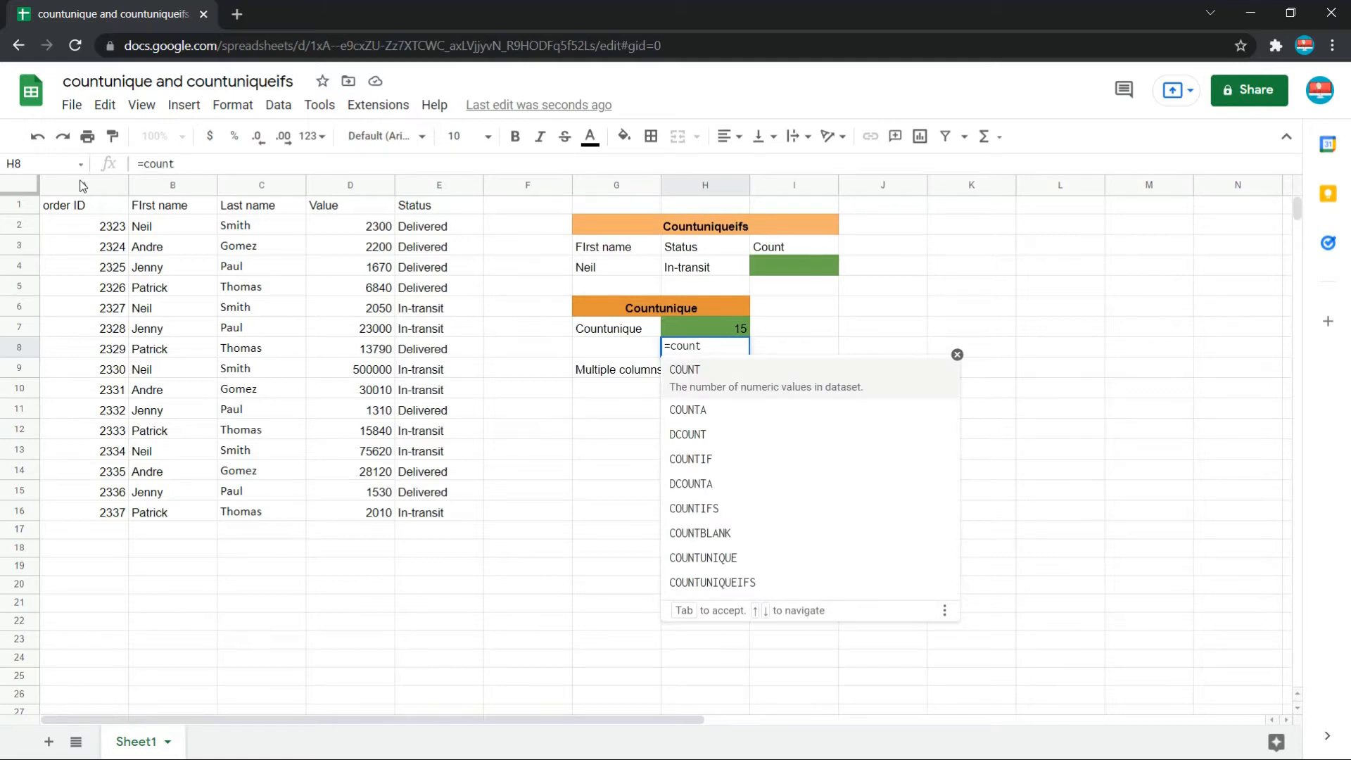
pyautogui.write('un')
pyautogui.press('Tab')
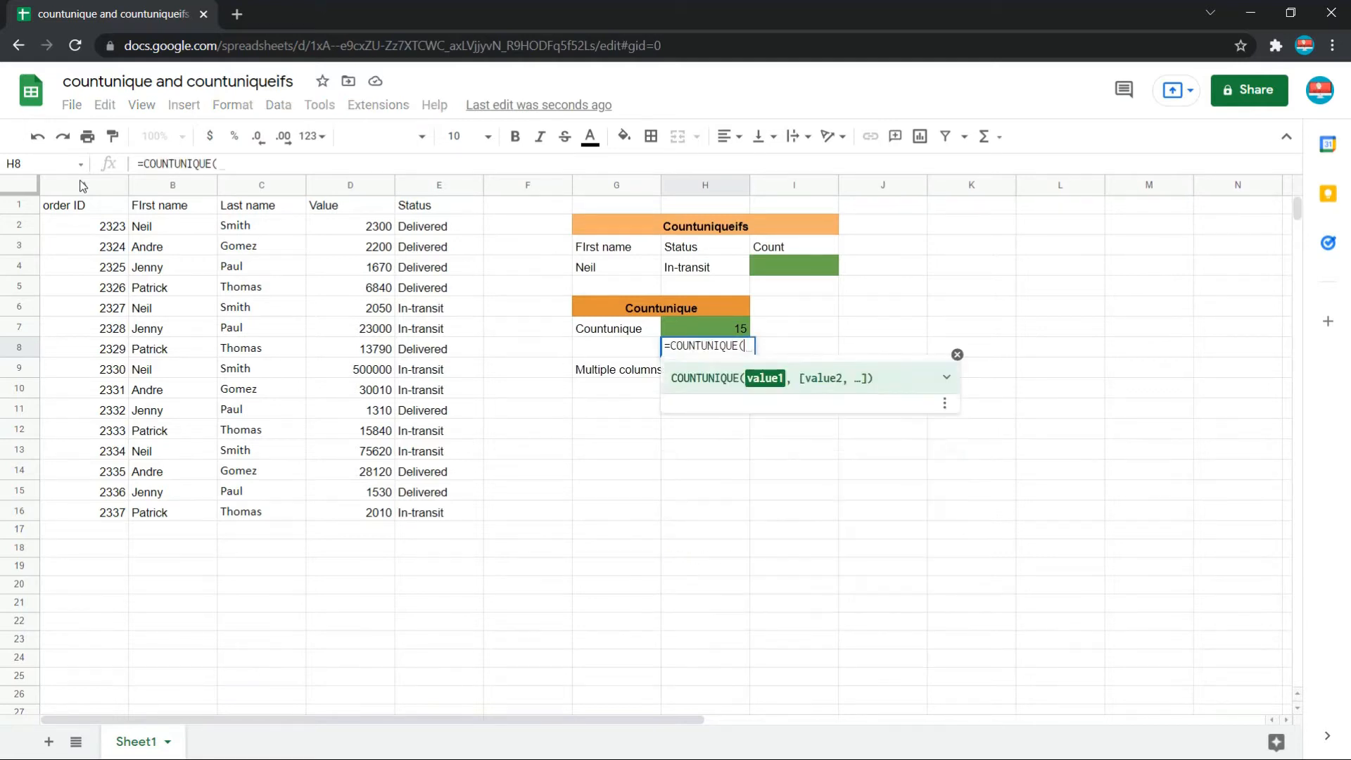
pyautogui.press('Left')
pyautogui.press('Left')
pyautogui.press('Left')
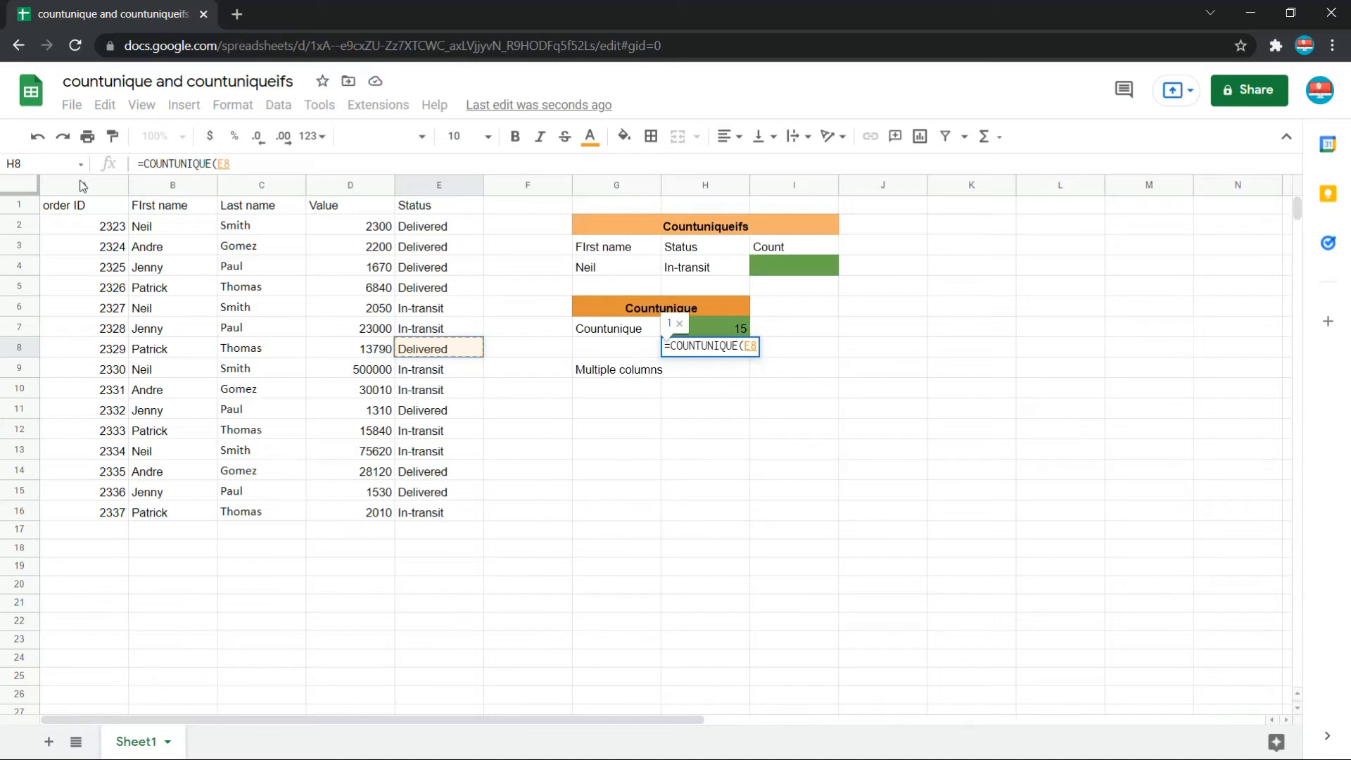
pyautogui.press('Up')
pyautogui.press('Up')
pyautogui.press('Up')
pyautogui.press('Up')
pyautogui.press('Up')
pyautogui.press('Up')
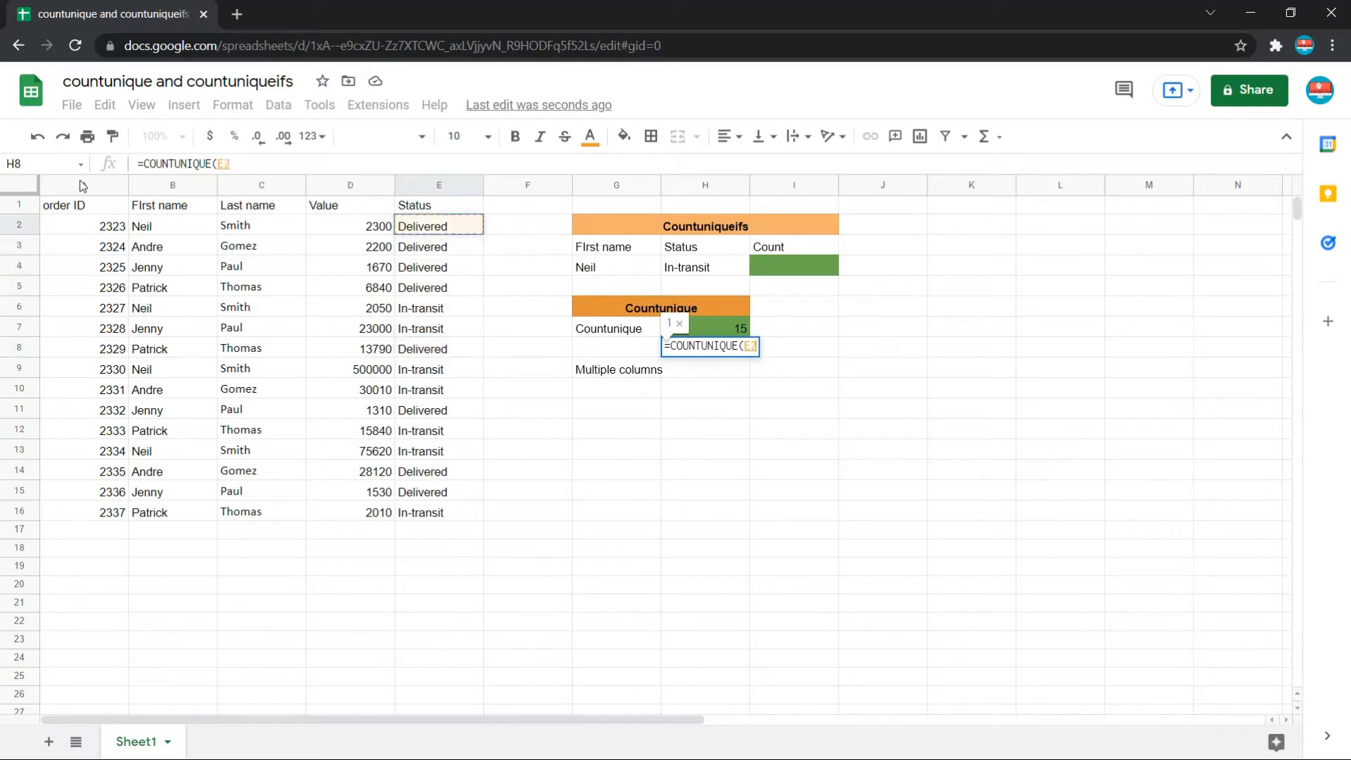
pyautogui.hotkey('ctrl', 'shift', 'Down')
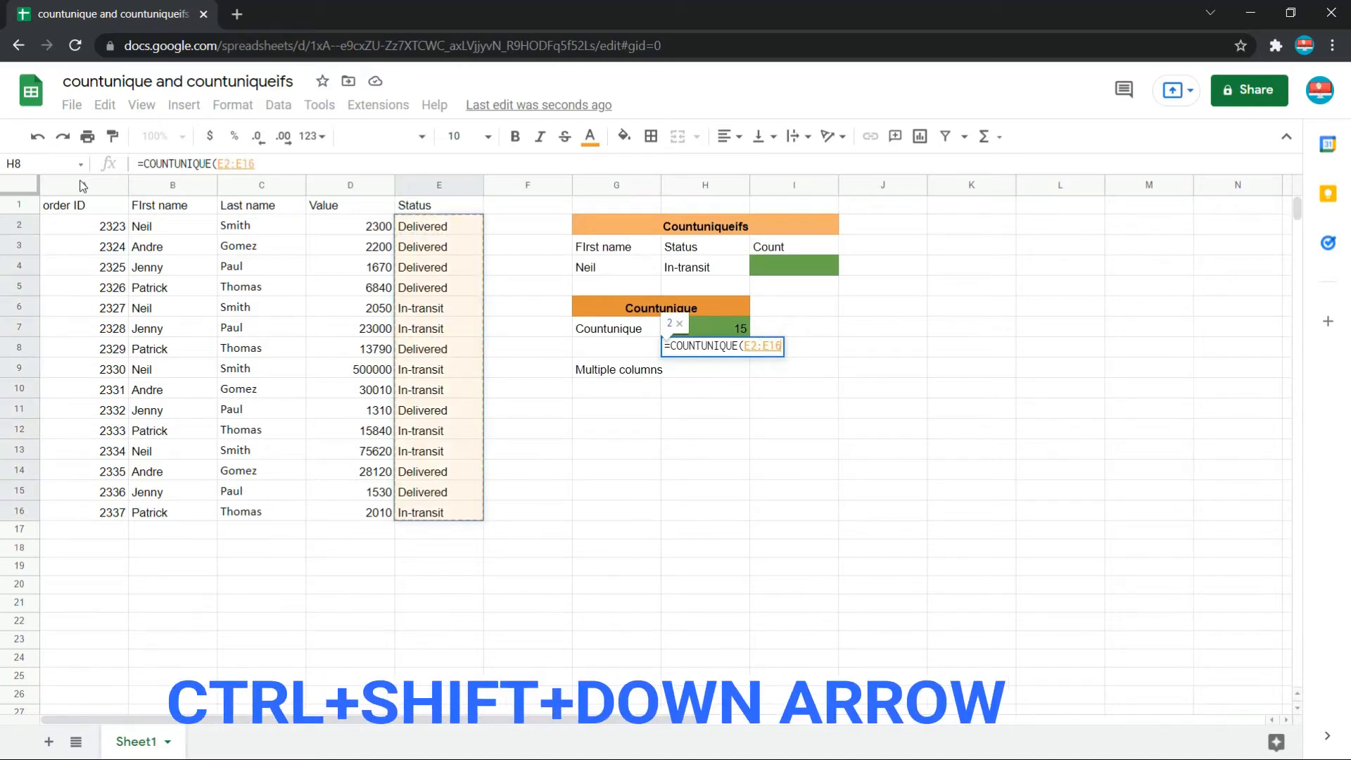
pyautogui.press('Return')
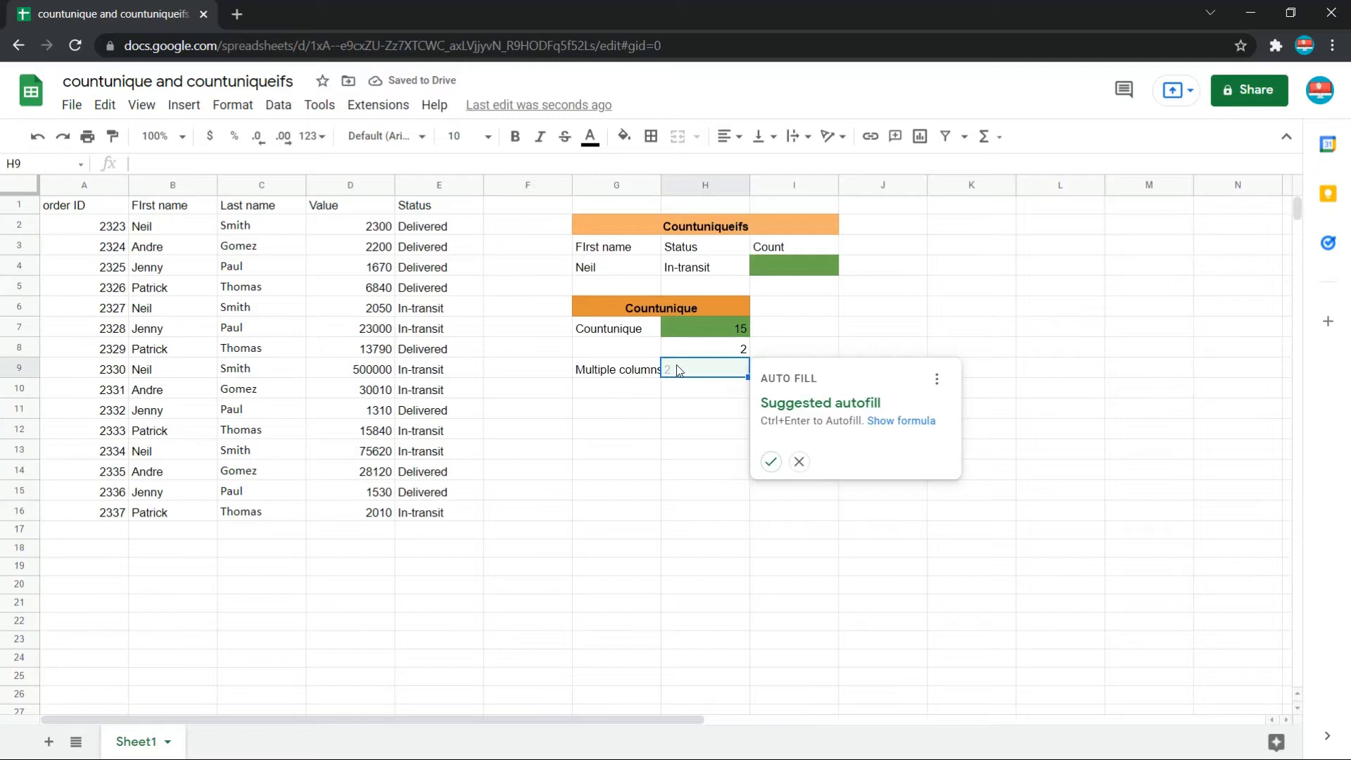
pyautogui.press('Escape')
# - Review the formula in H8 and the Status values in column E that it counts
pyautogui.press('Up')
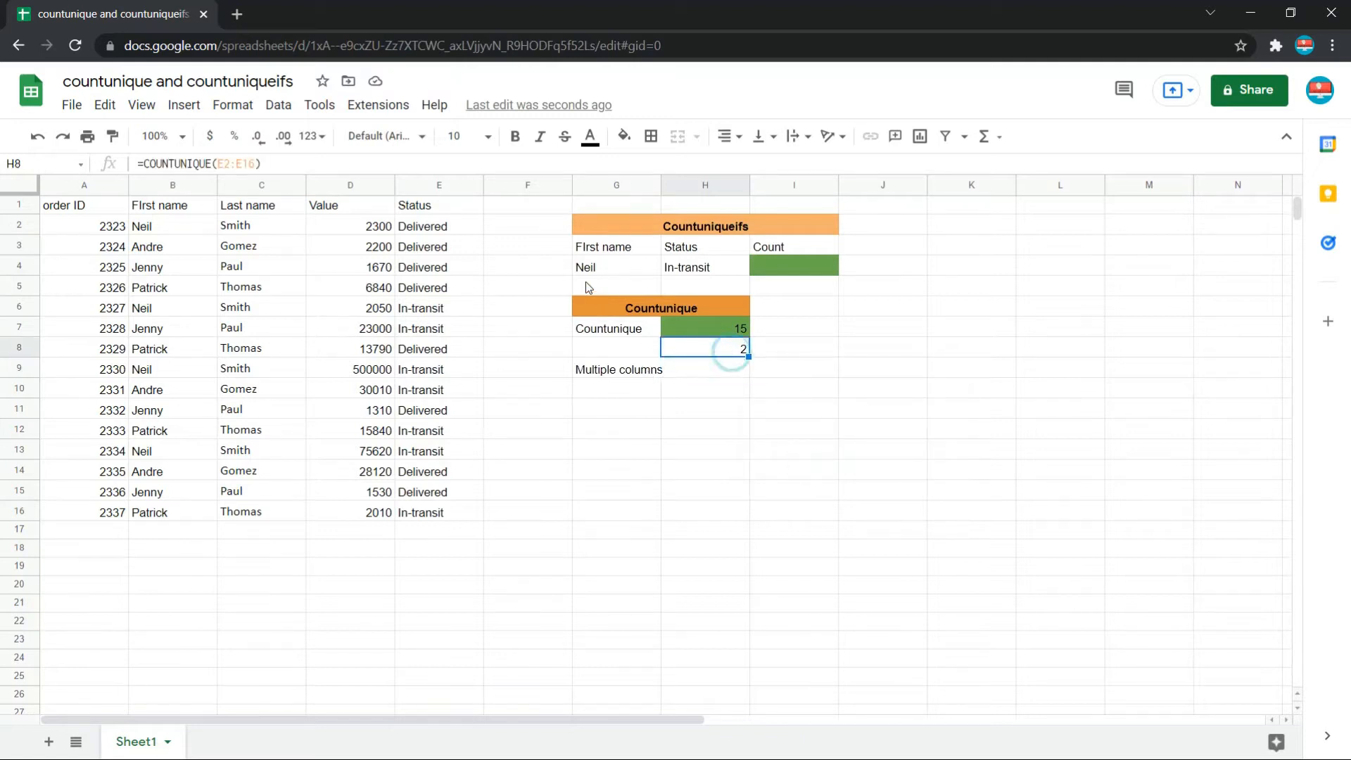
pyautogui.click(430, 228)
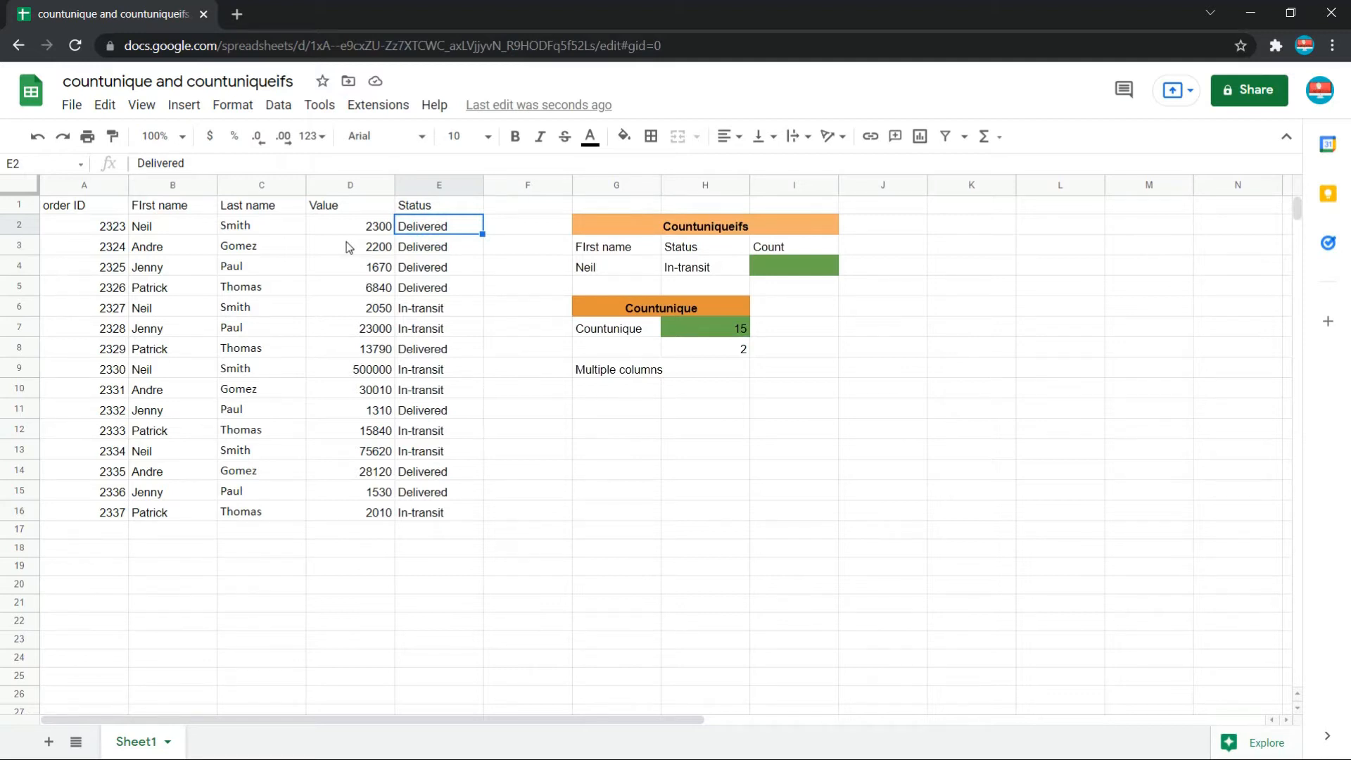
pyautogui.moveTo(429, 226); pyautogui.dragTo(438, 533)
# - Enter =COUNTUNIQUE(B2:B16,E2:E16) in cell H9 to count unique values across the first name and Status columns
pyautogui.click(706, 367)
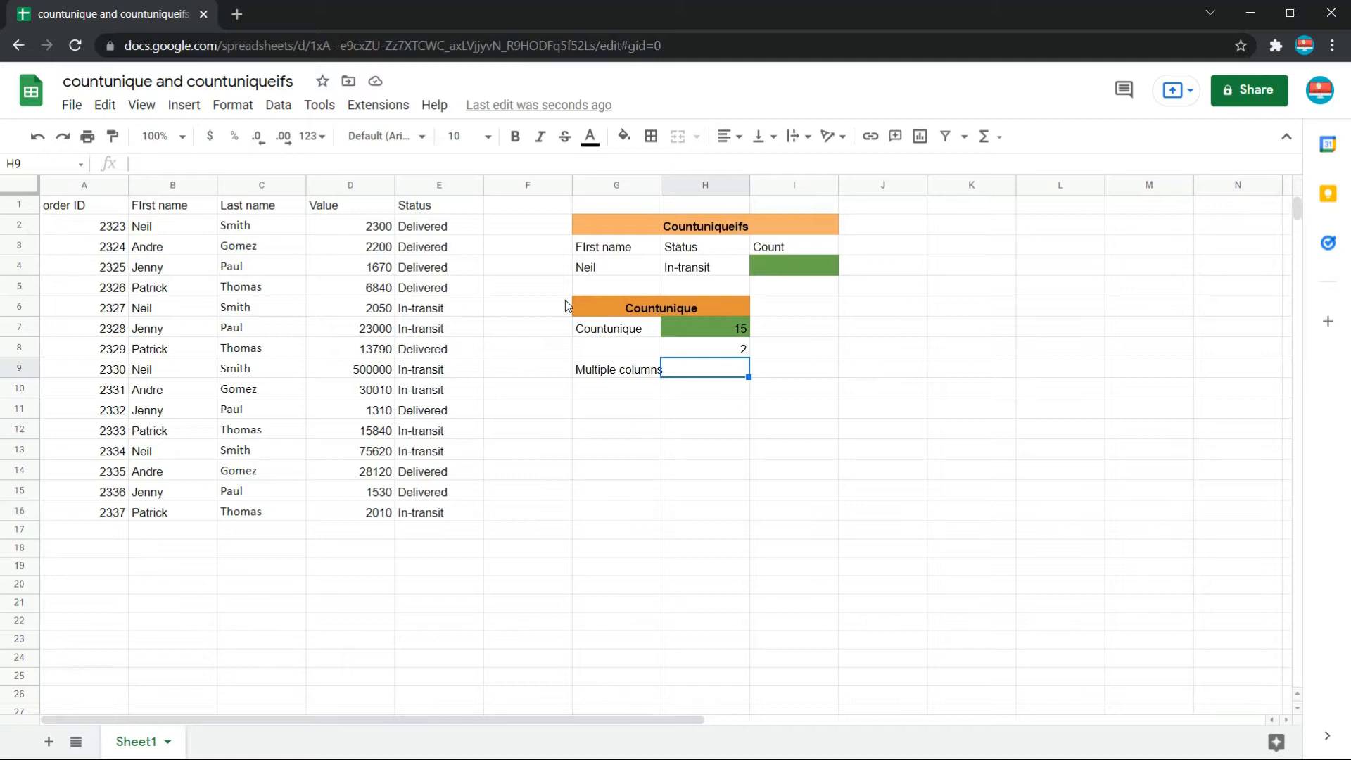
pyautogui.write('=coun')
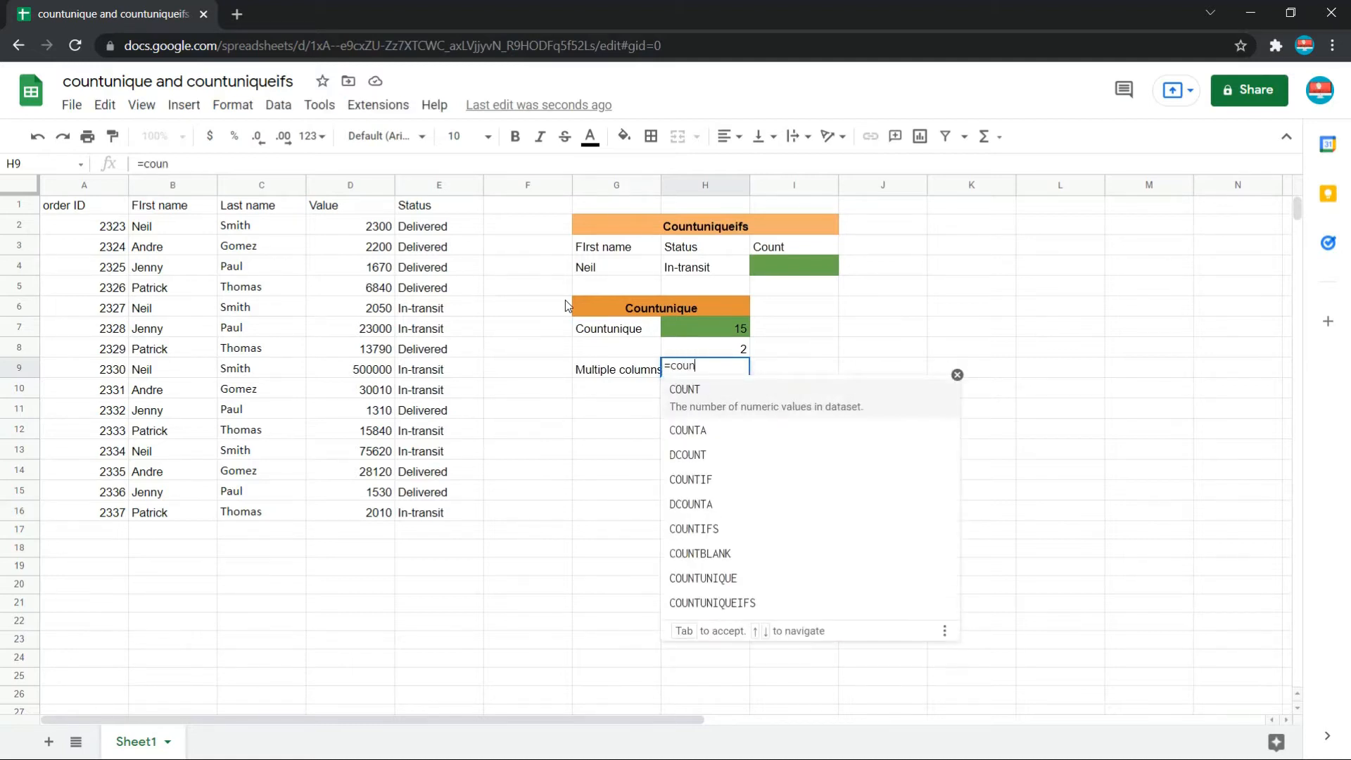
pyautogui.write('tun')
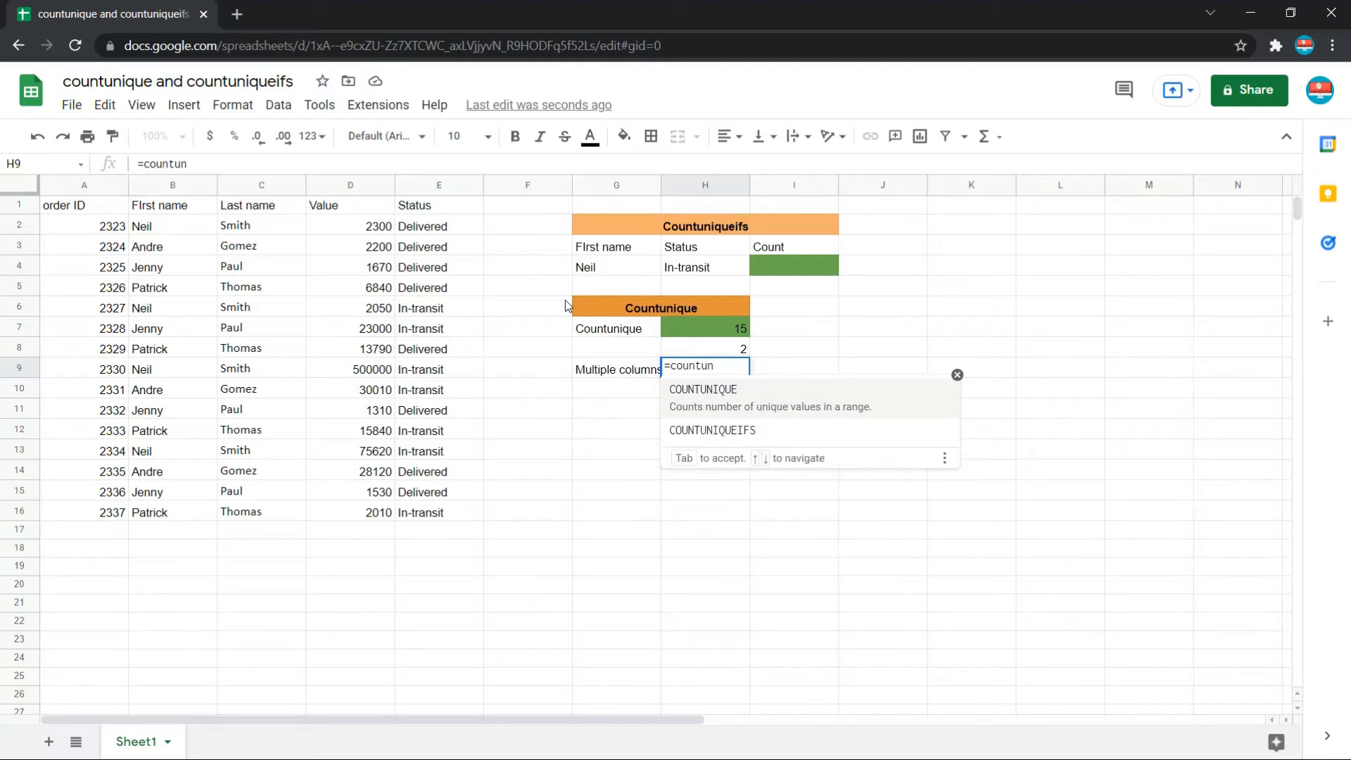
pyautogui.press('Tab')
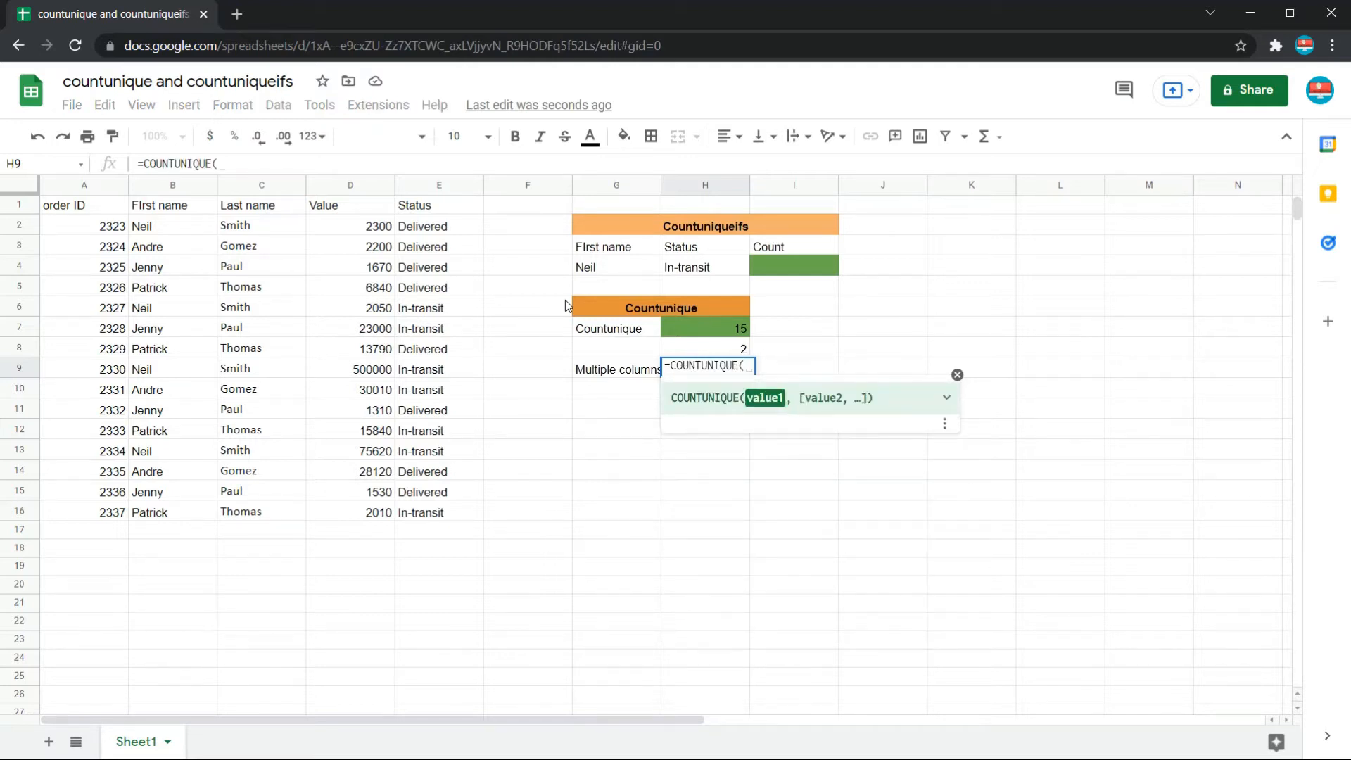
pyautogui.press('Left')
pyautogui.press('Left')
pyautogui.press('Left')
pyautogui.press('Left')
pyautogui.press('Left')
pyautogui.press('Left')
pyautogui.hotkey('ctrl', 'Up')
pyautogui.press('Down')
pyautogui.hotkey('ctrl', 'shift', 'Down')
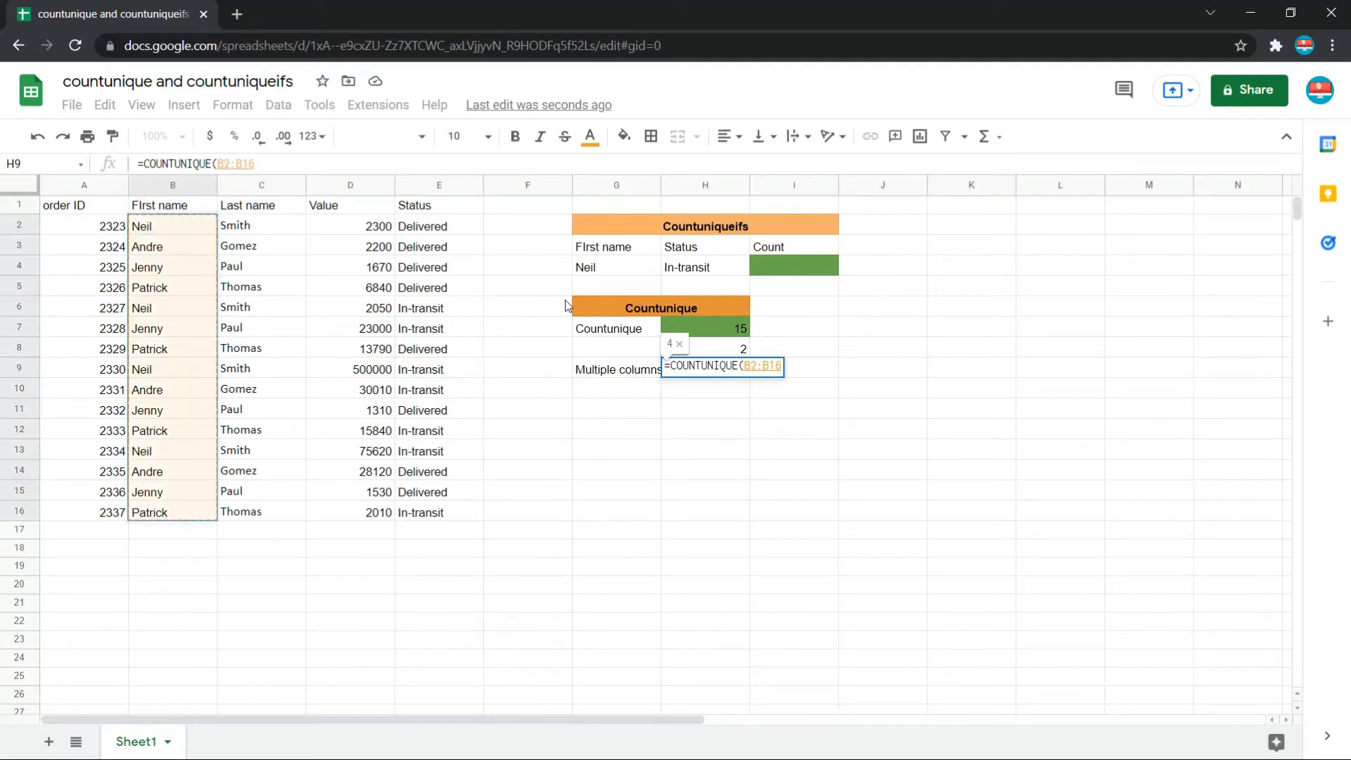
pyautogui.write(',')
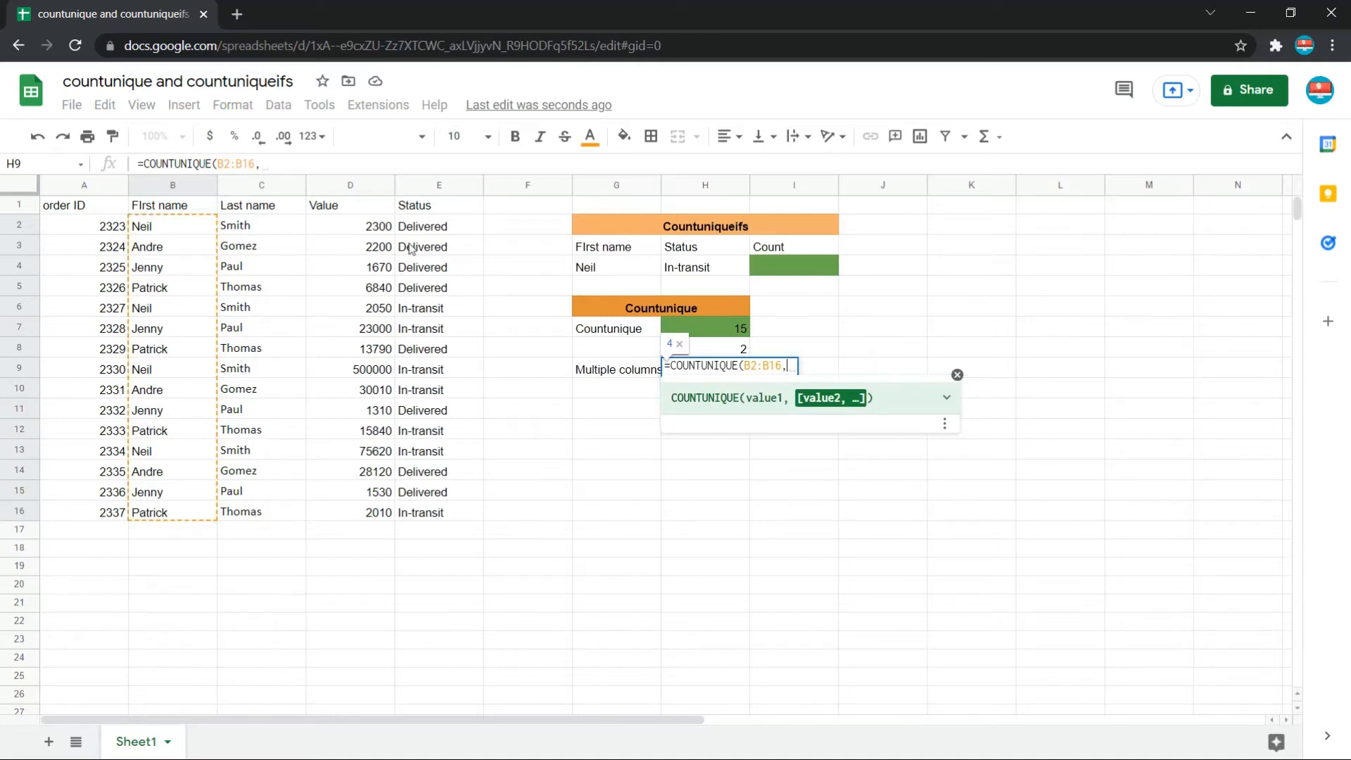
pyautogui.moveTo(422, 226); pyautogui.dragTo(422, 328)
pyautogui.moveTo(336, 281); pyautogui.dragTo(328, 420)
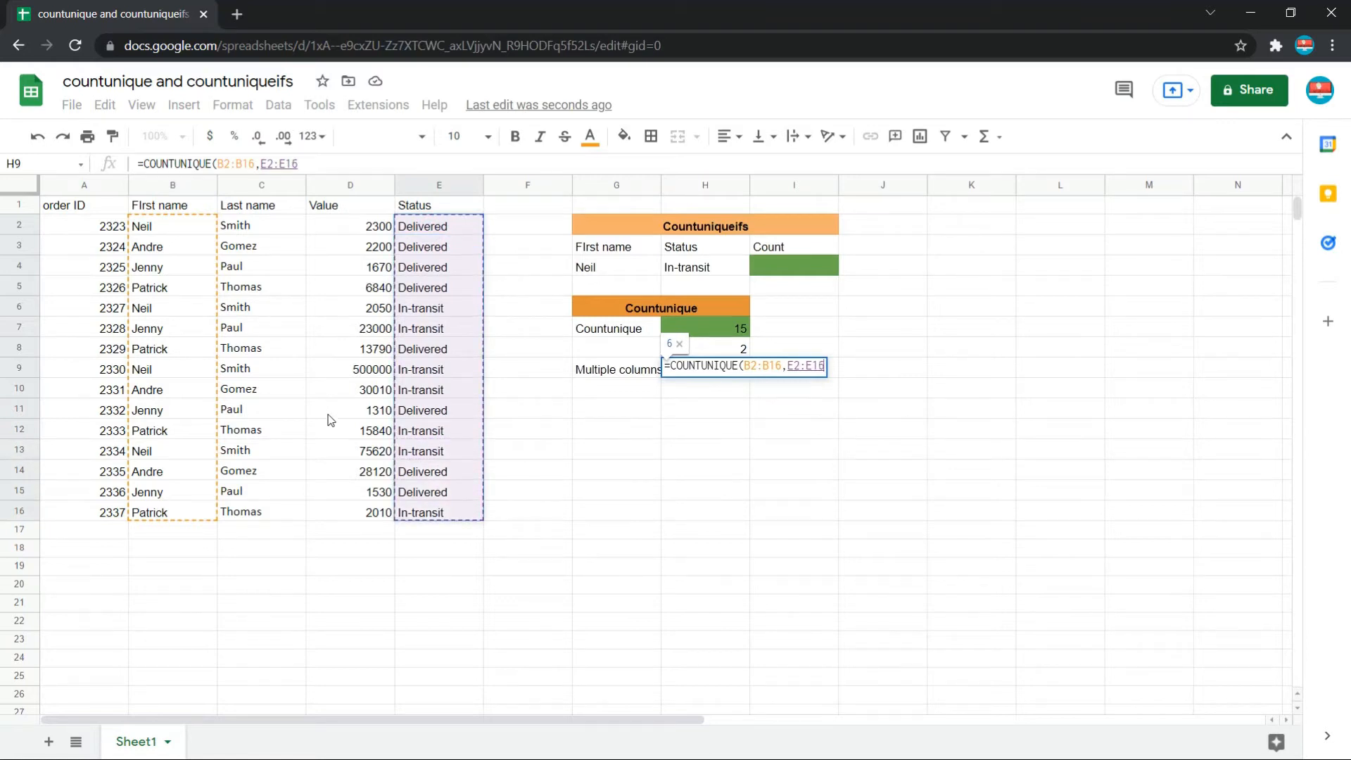
pyautogui.write(')')
pyautogui.press('Return')
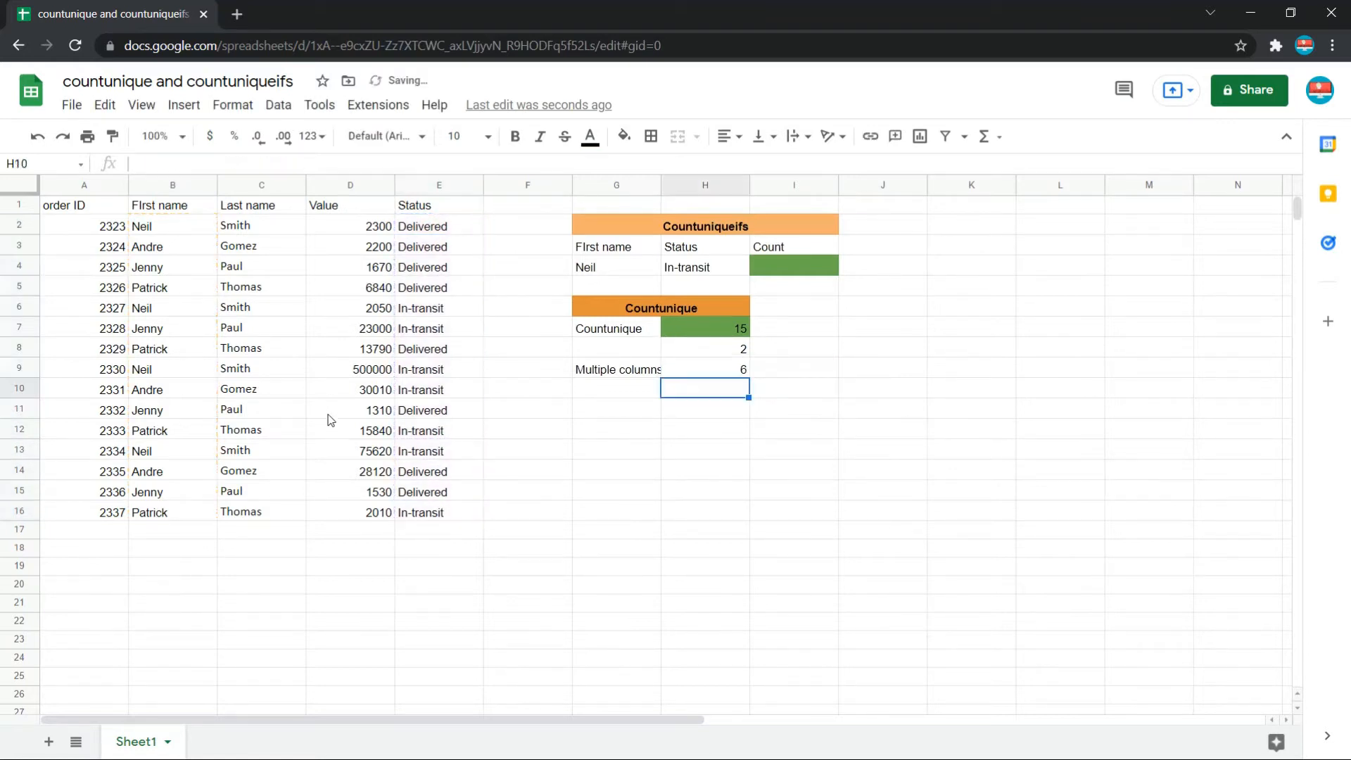
# - Review the multiple-column formula in H9 and search the sheet for "In-transit"
pyautogui.press('Up')
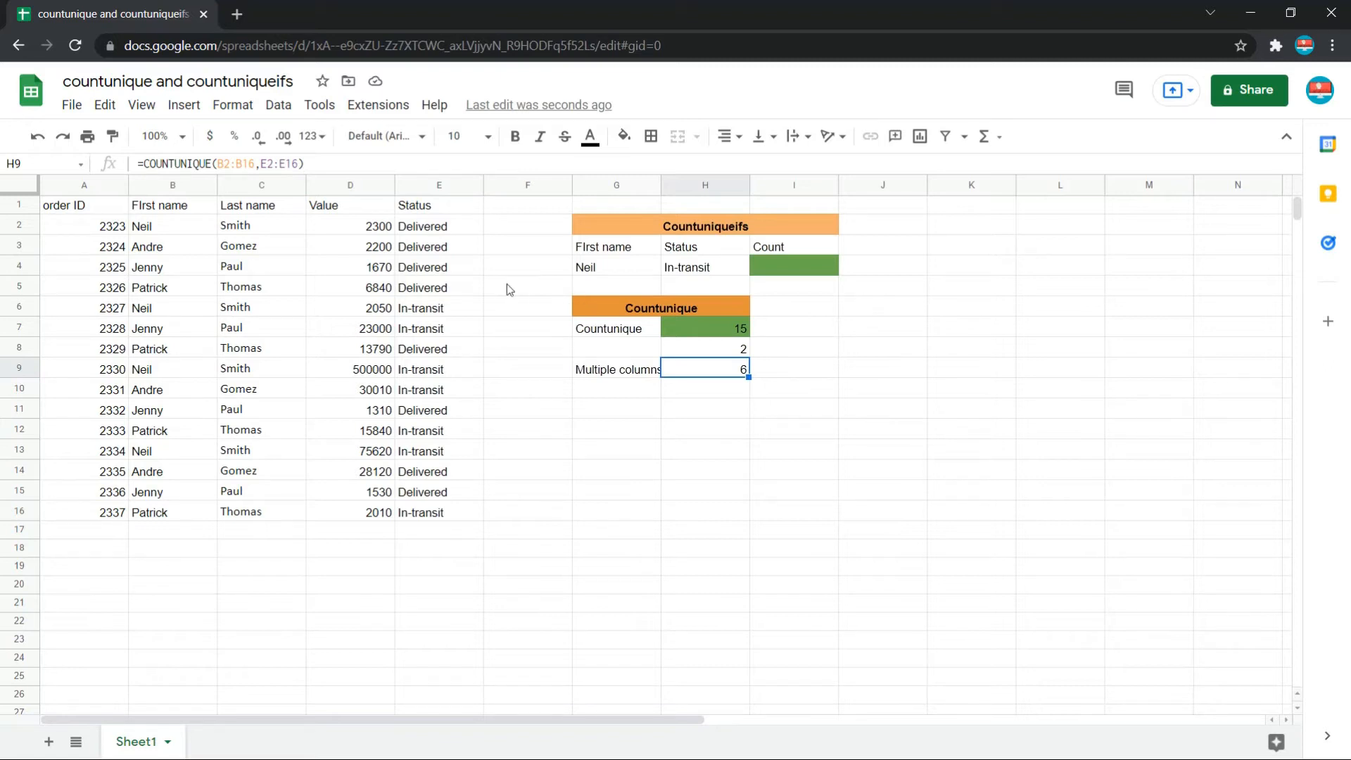
pyautogui.click(423, 328)
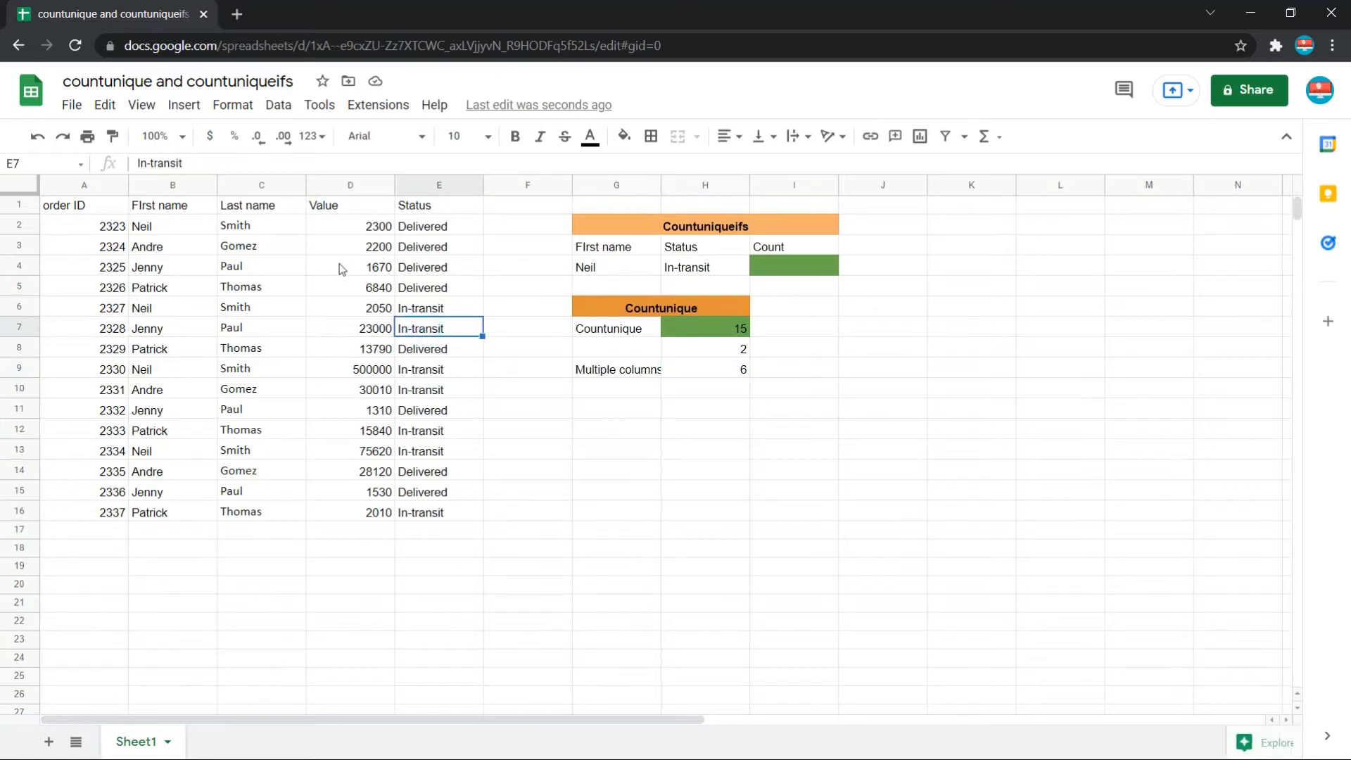
pyautogui.hotkey('ctrl', 'f')
pyautogui.write('In-transit')
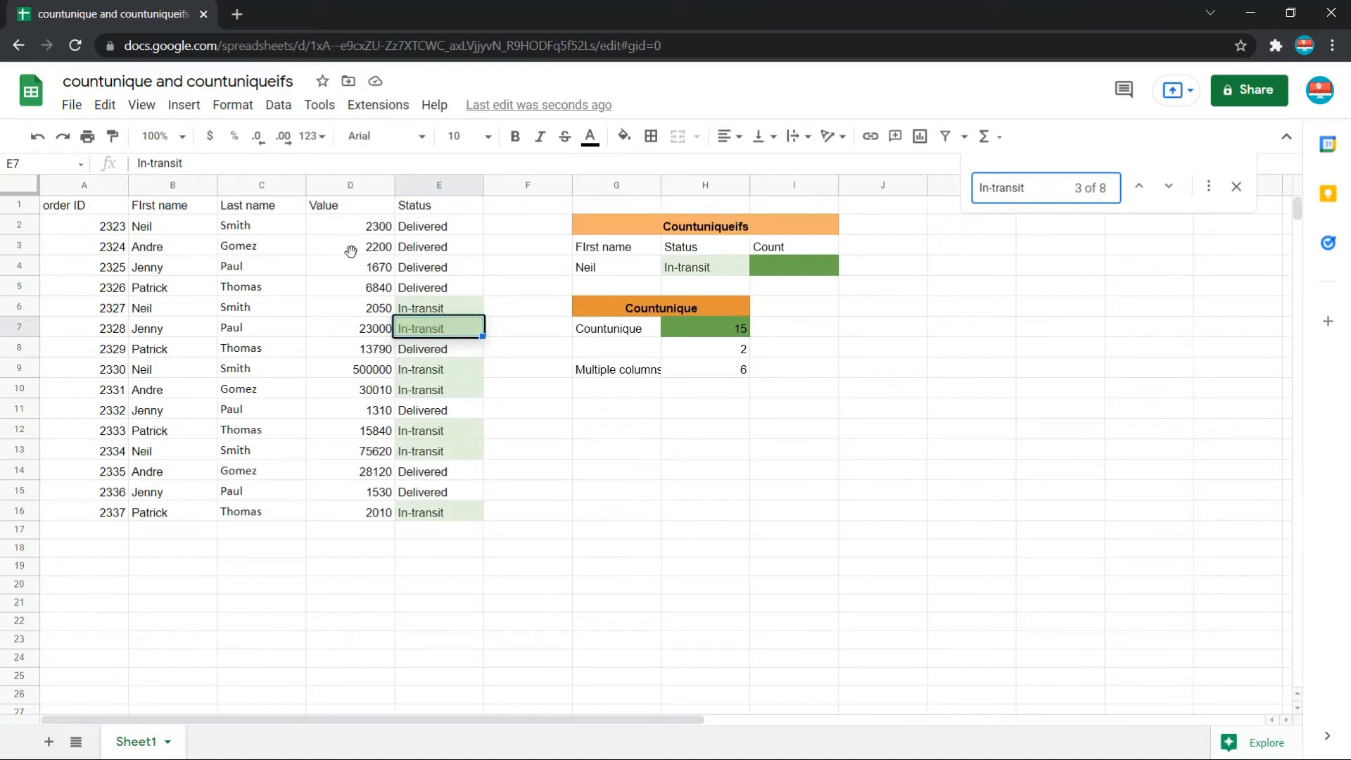
pyautogui.press('Down')
pyautogui.press('Down')
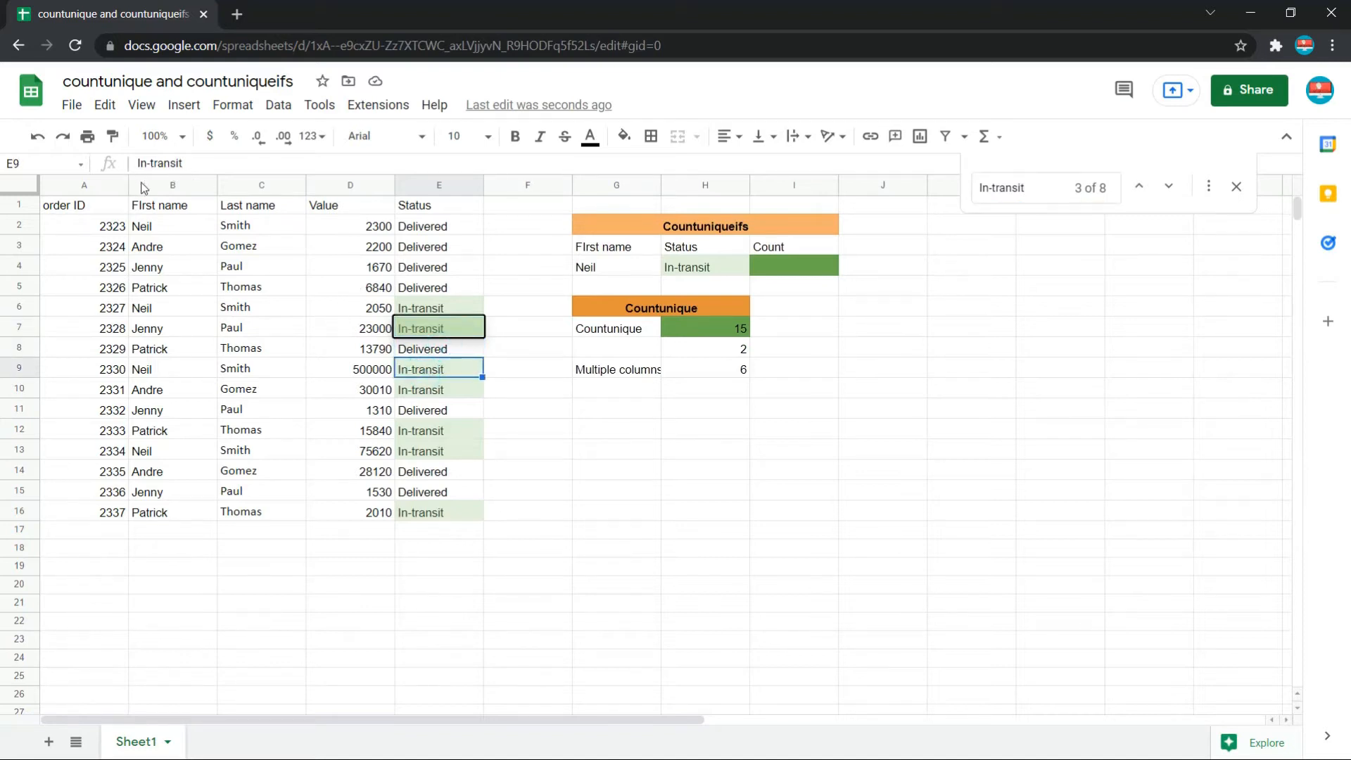
# - Check the first four entries of the first name column and search the sheet for the name in cell B2
pyautogui.click(158, 226)
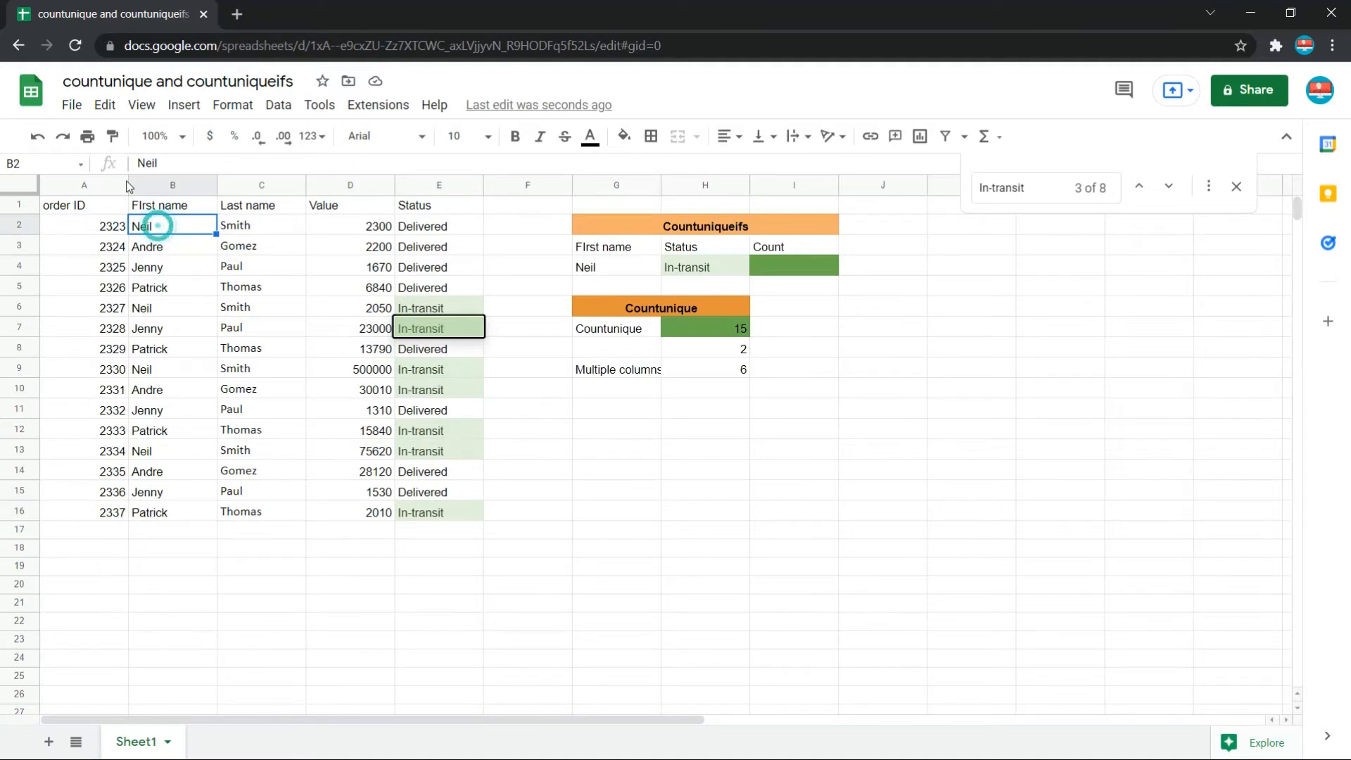
pyautogui.moveTo(158, 226); pyautogui.dragTo(158, 287)
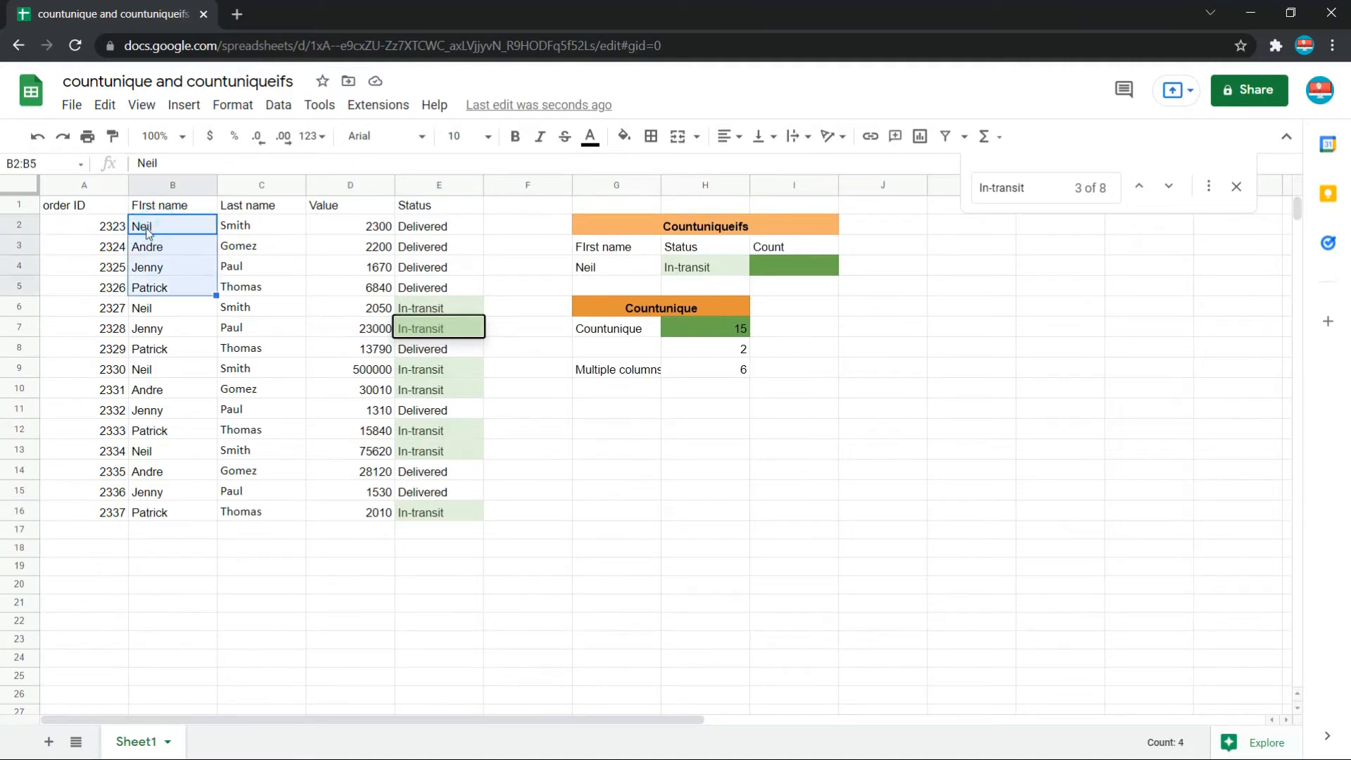
pyautogui.click(169, 224)
pyautogui.hotkey('ctrl', 'c')
pyautogui.hotkey('ctrl', 'f')
pyautogui.hotkey('ctrl', 'v')
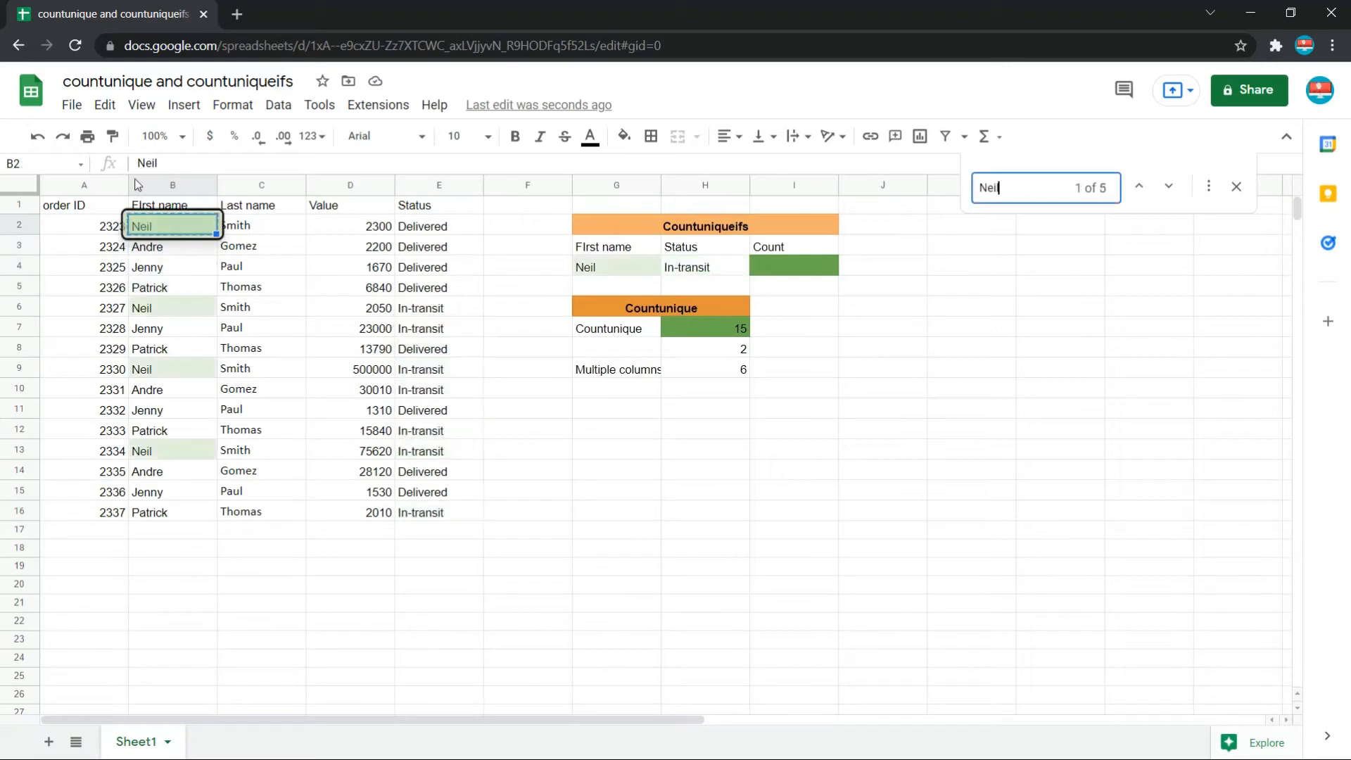
# - Search the sheet for the first name in cell B3, replacing the previous search
pyautogui.doubleClick(170, 246)
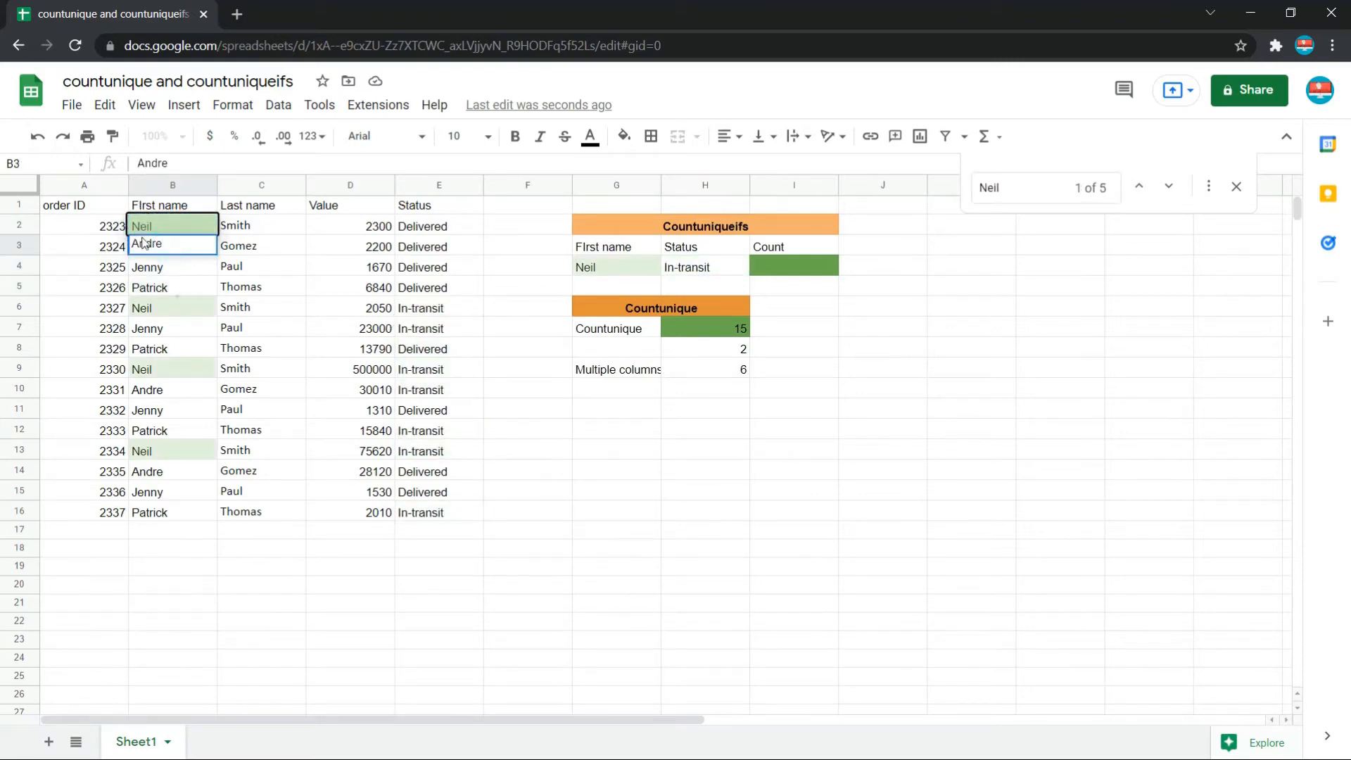
pyautogui.click(163, 287)
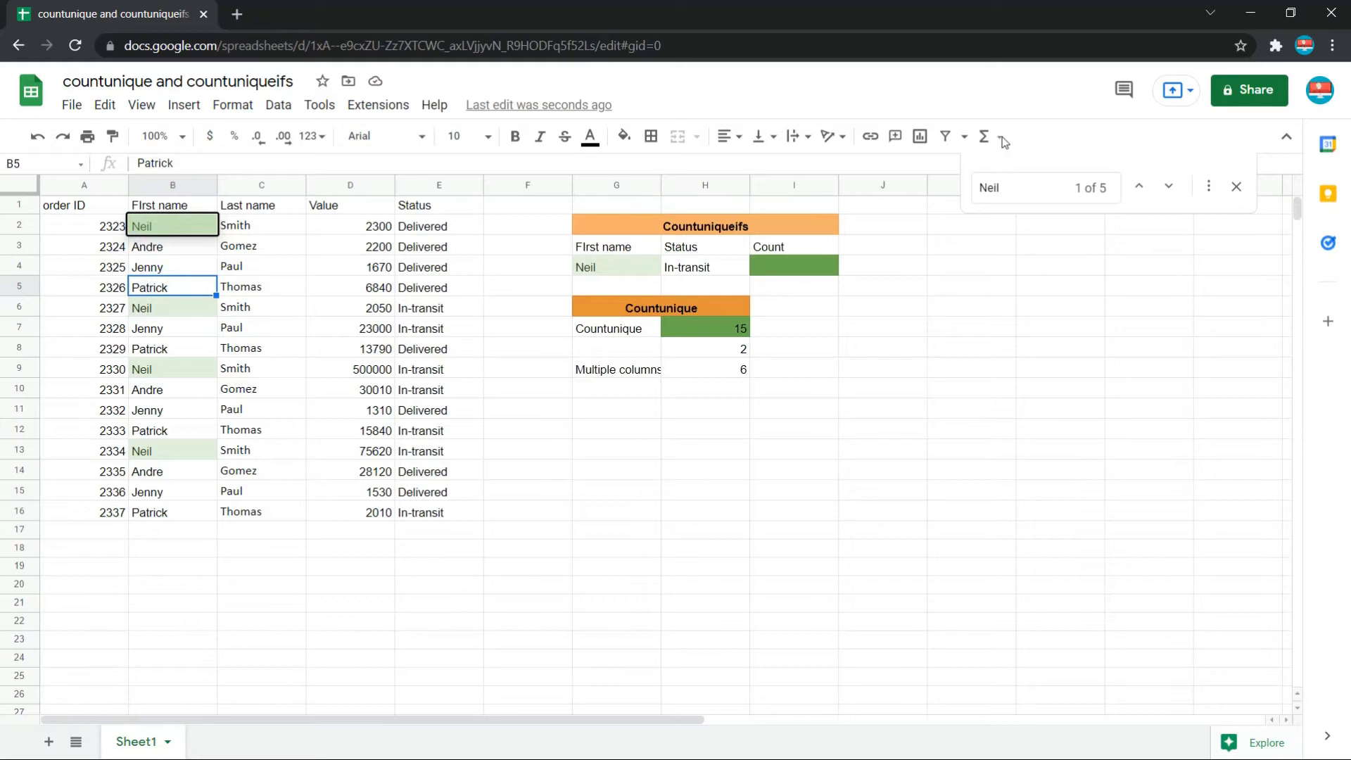
pyautogui.click(1236, 186)
pyautogui.press('Down')
pyautogui.hotkey('ctrl', 'c')
pyautogui.hotkey('ctrl', 'f')
pyautogui.hotkey('ctrl', 'v')
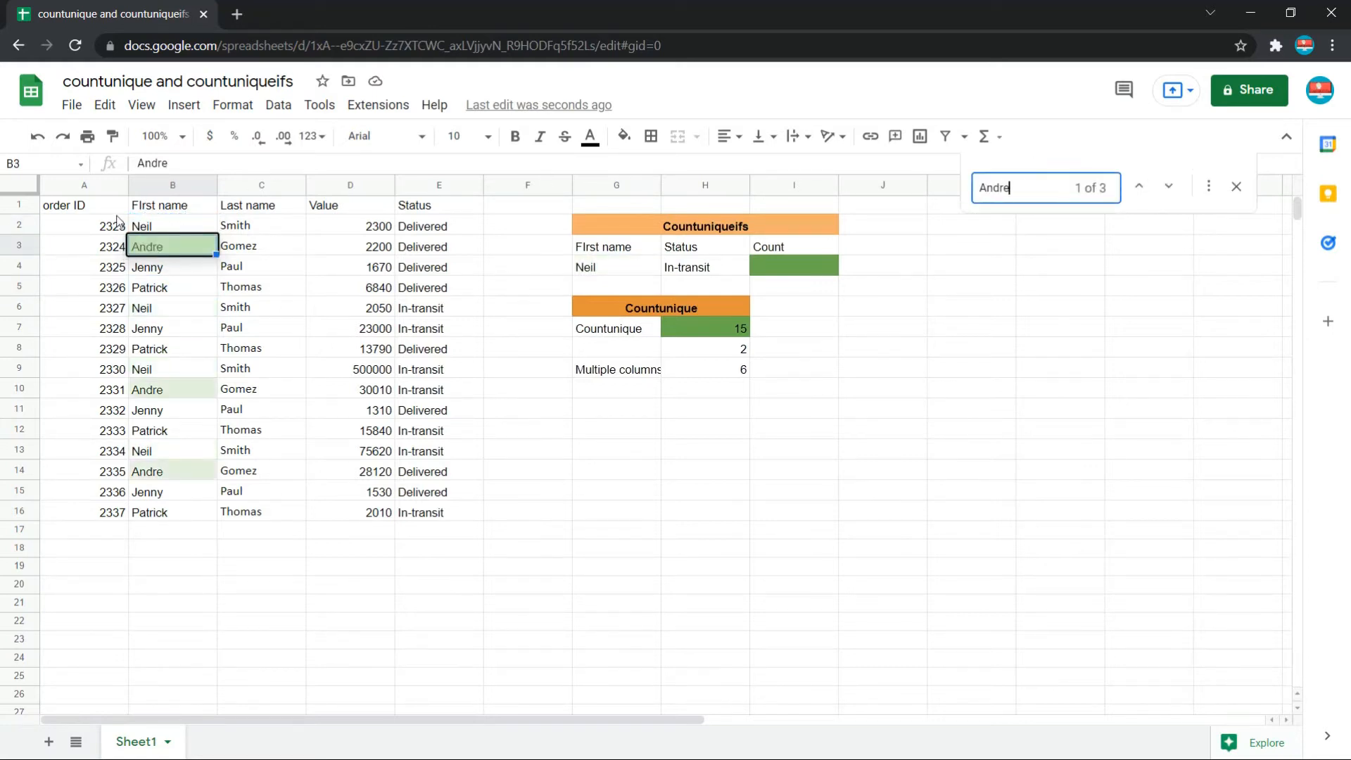
# - Search the sheet for the first name in cell B4, followed by the one in cell B5
pyautogui.click(144, 265)
pyautogui.hotkey('ctrl', 'c')
pyautogui.hotkey('ctrl', 'f')
pyautogui.hotkey('ctrl', 'v')
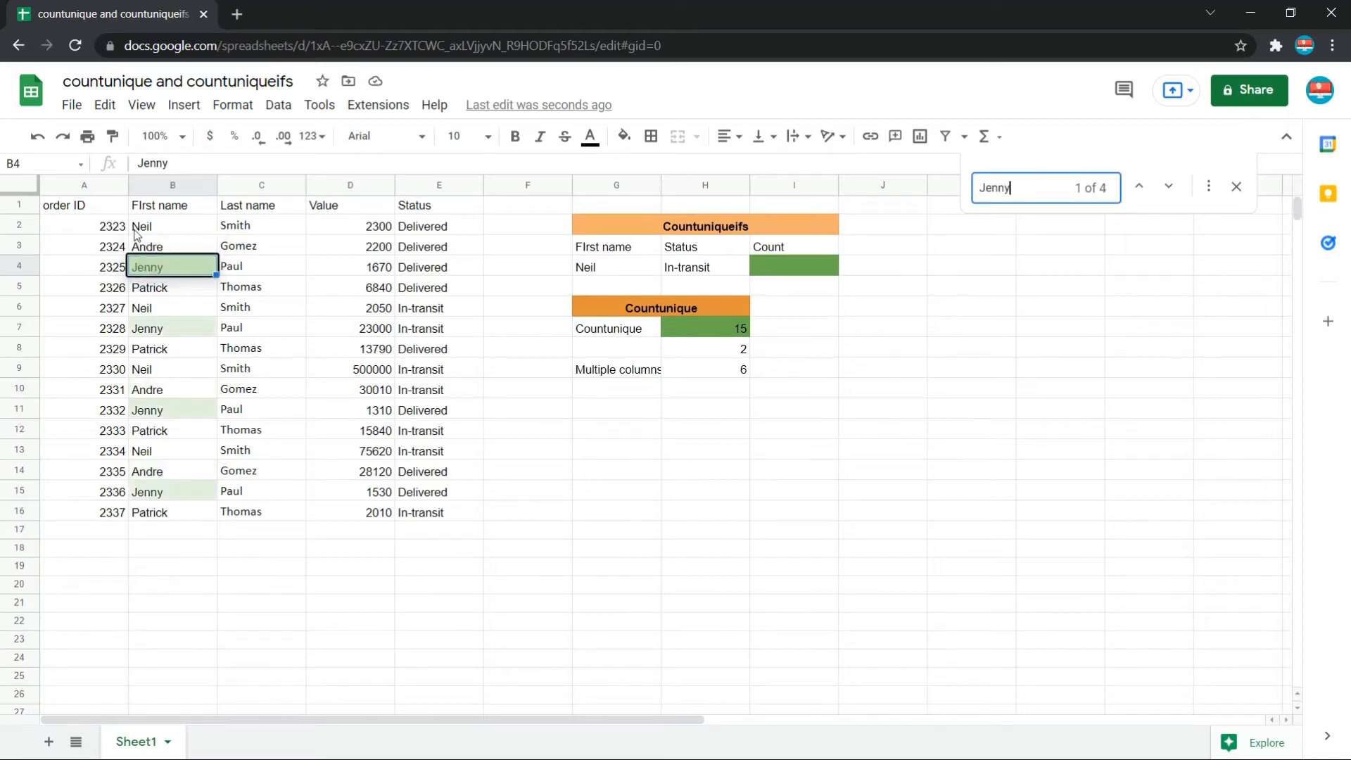
pyautogui.press('Down')
pyautogui.hotkey('ctrl', 'c')
pyautogui.hotkey('ctrl', 'f')
pyautogui.hotkey('ctrl', 'v')
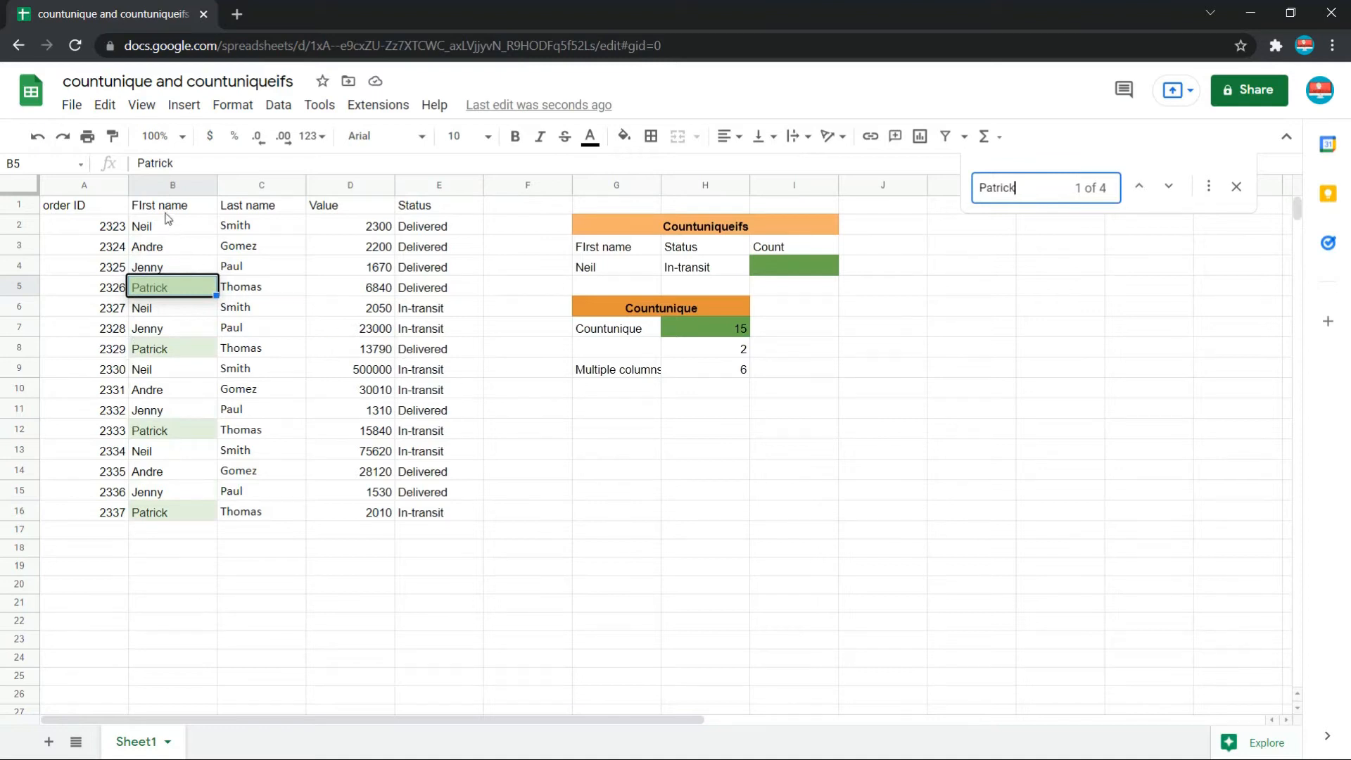
# - Examine the entries in the first name and Status columns and compare them with the multiple-column formula in H9
pyautogui.moveTo(145, 226); pyautogui.dragTo(143, 318)
pyautogui.hotkey('shift', 'Down')
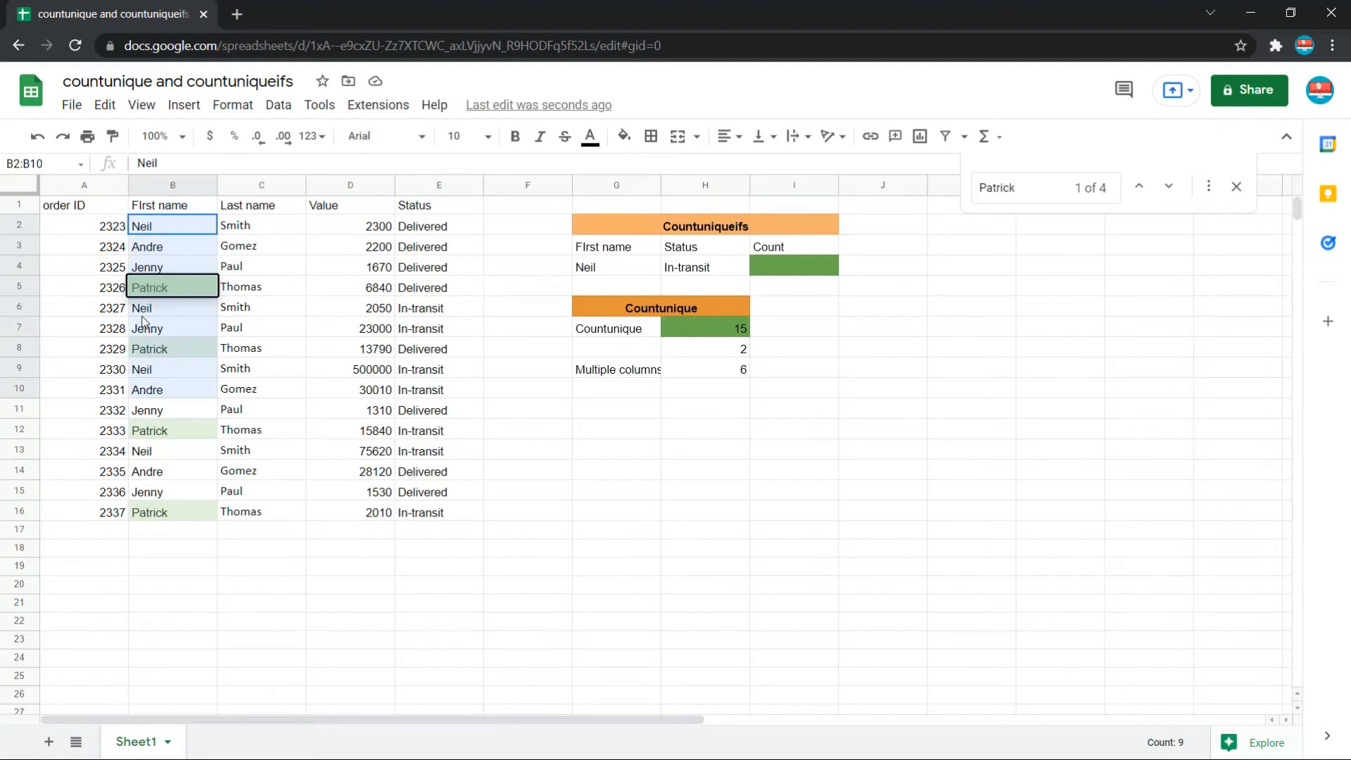
pyautogui.moveTo(450, 220); pyautogui.dragTo(437, 350)
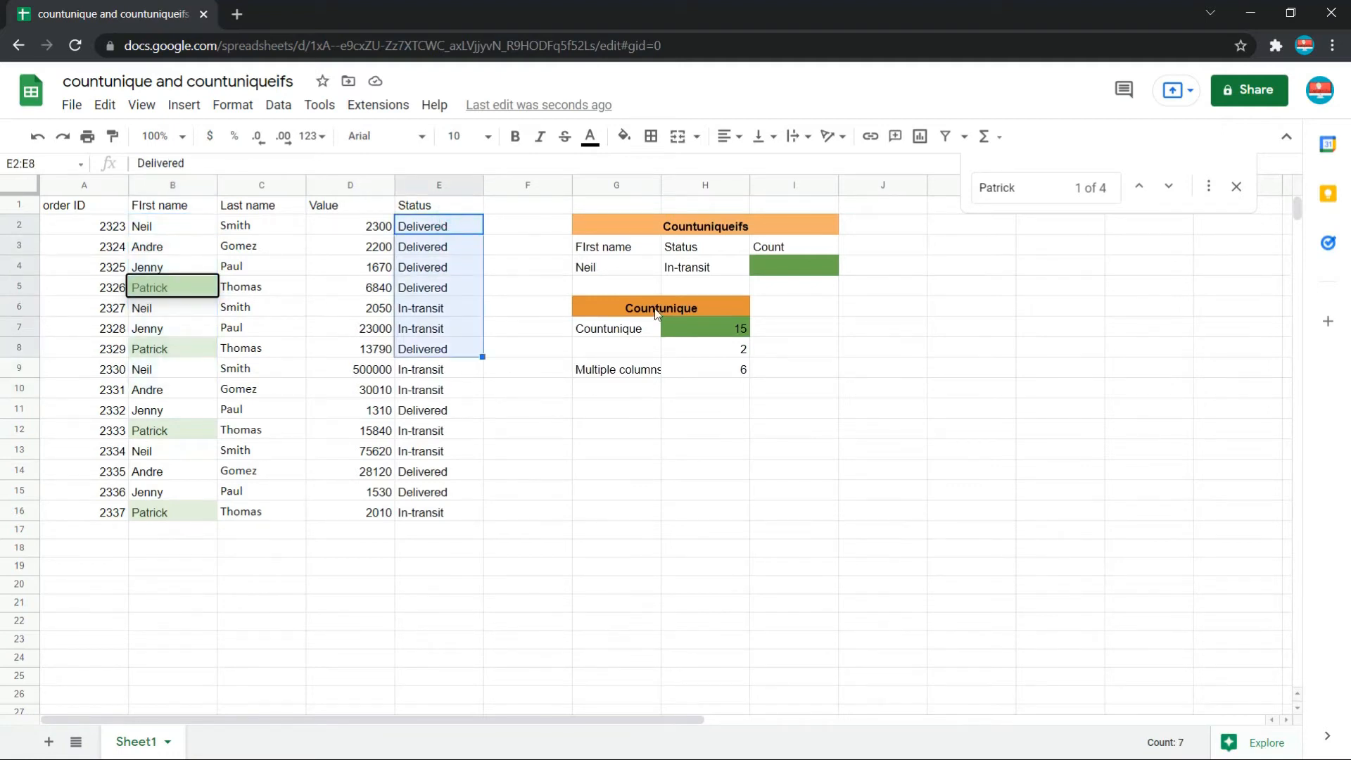
pyautogui.click(746, 393)
pyautogui.click(740, 367)
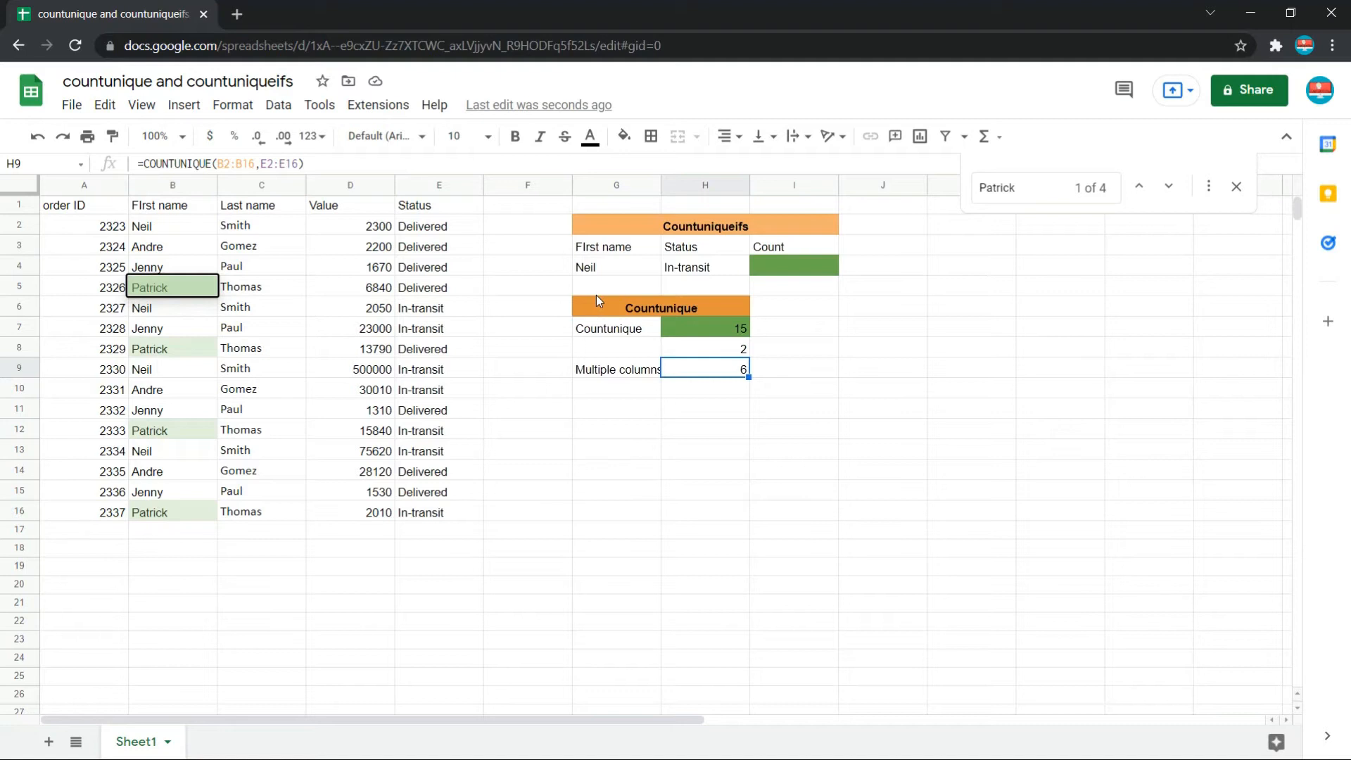
# - Close the sheet search and review the first name and Status criteria in the Countuniqueifs table, ending on Count cell I4
pyautogui.click(789, 266)
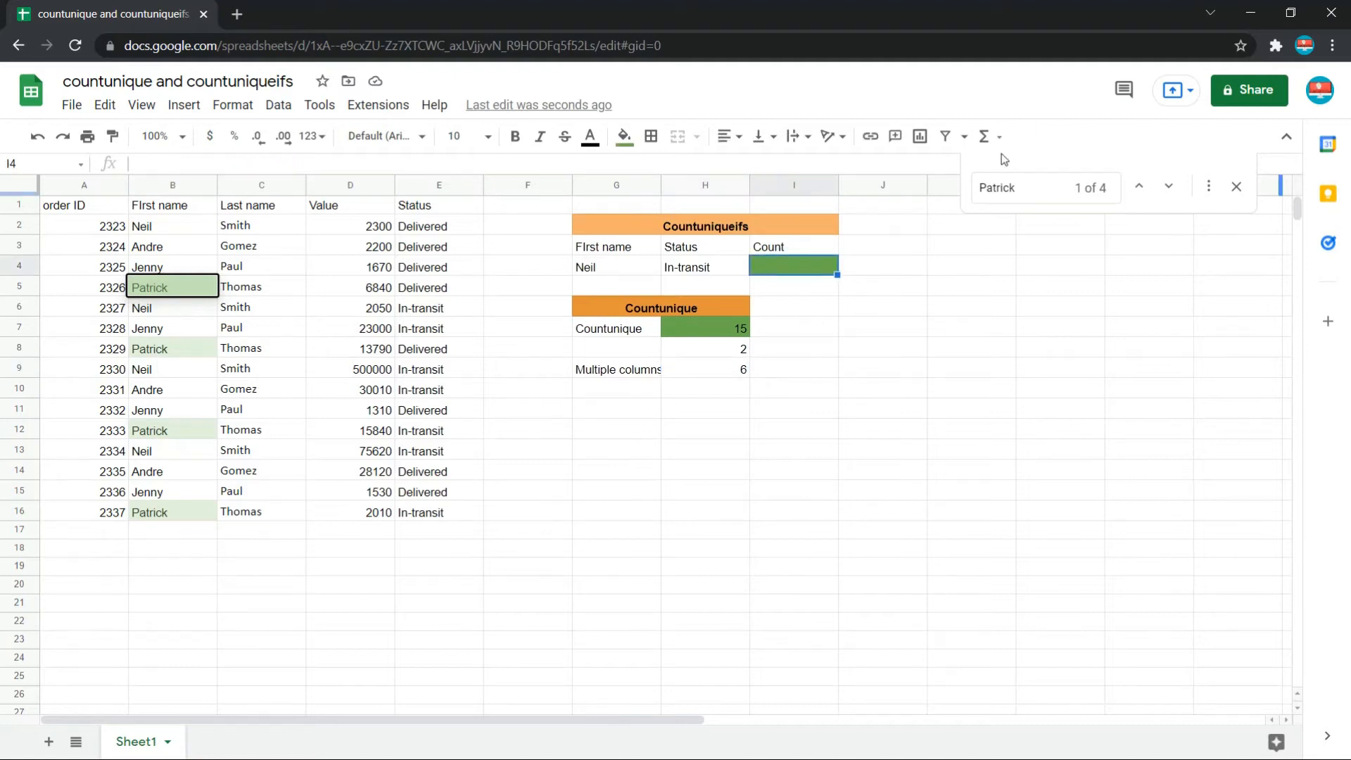
pyautogui.press('Escape')
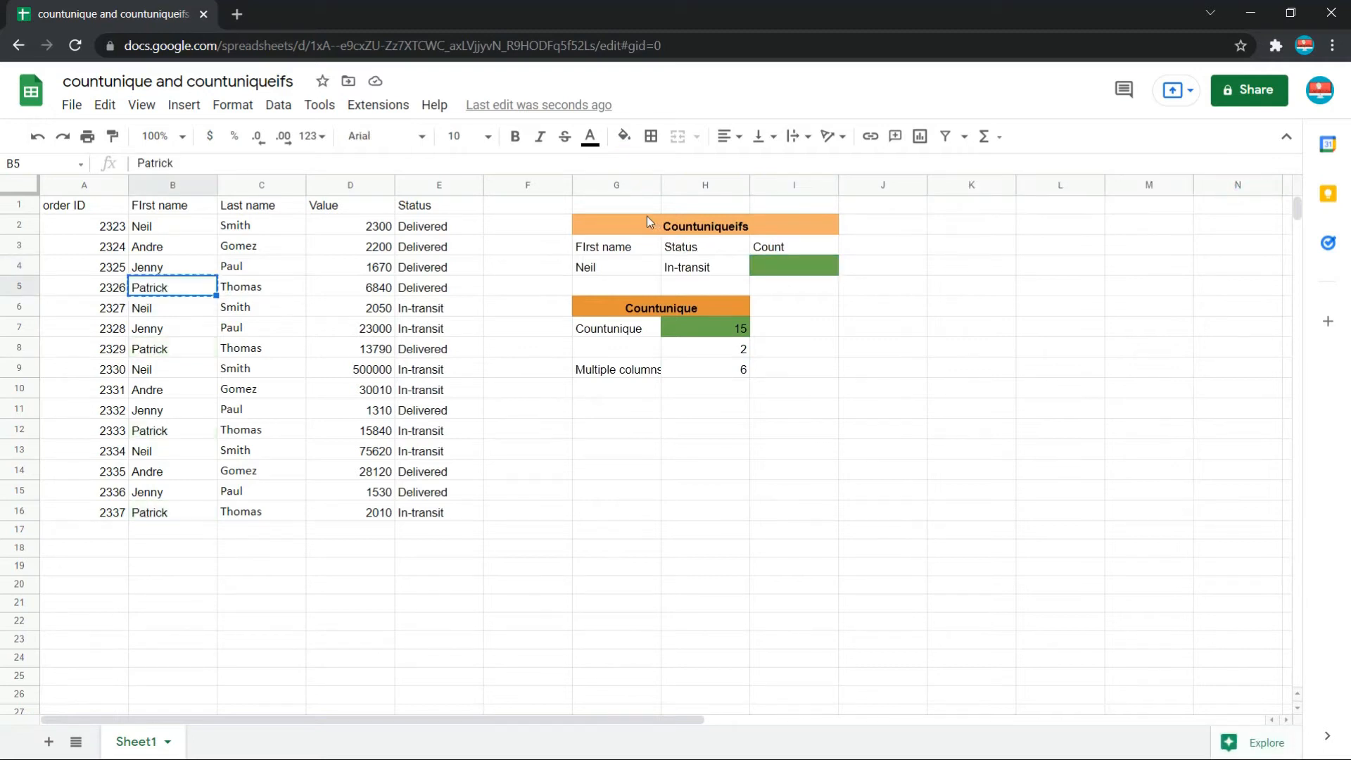
pyautogui.click(808, 271)
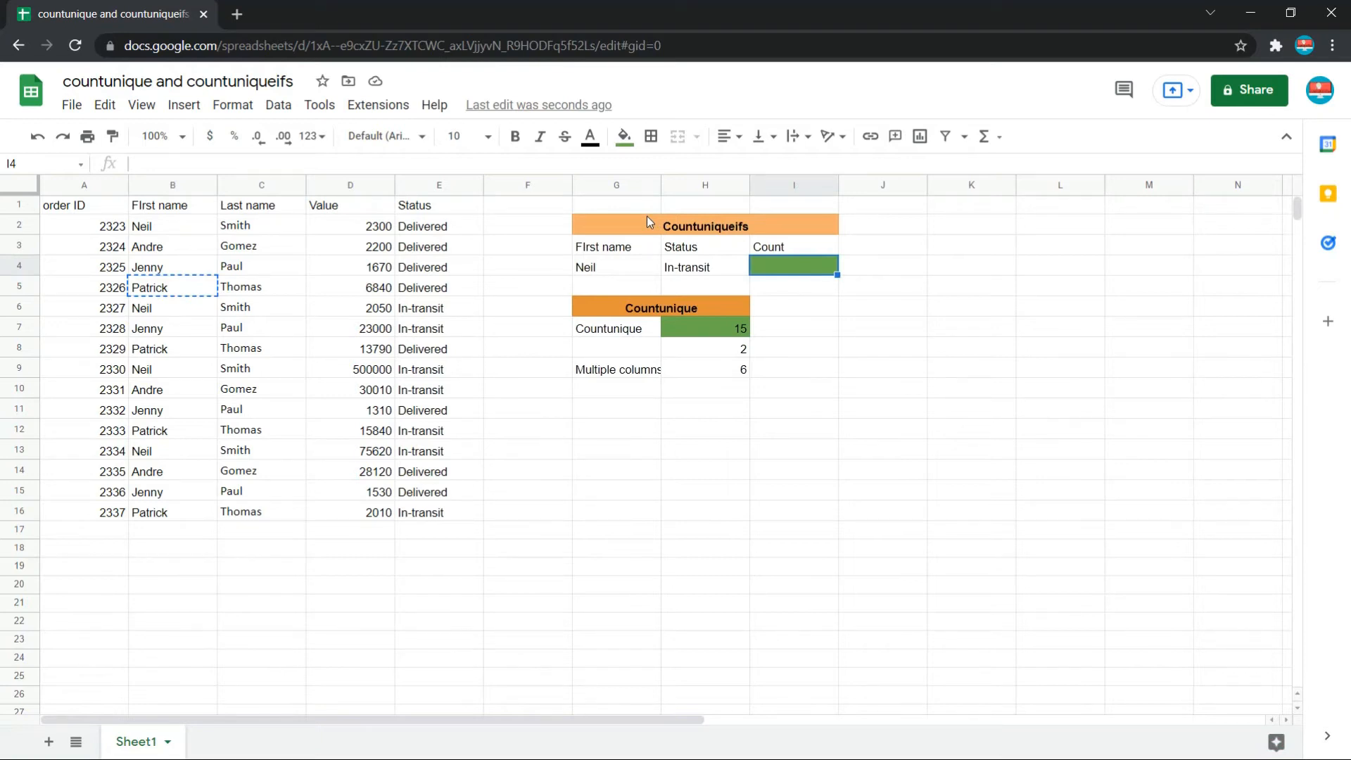
pyautogui.click(620, 248)
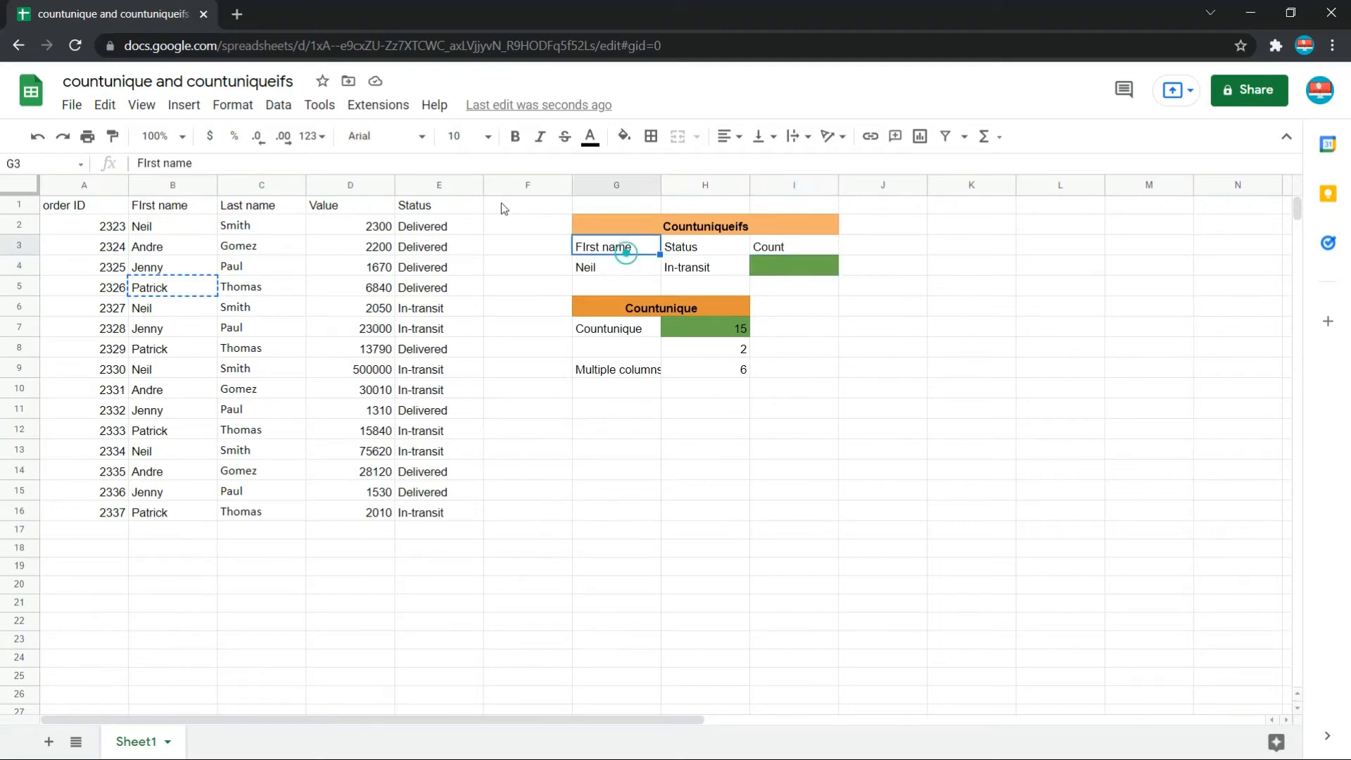
pyautogui.press('Right')
pyautogui.press('Down')
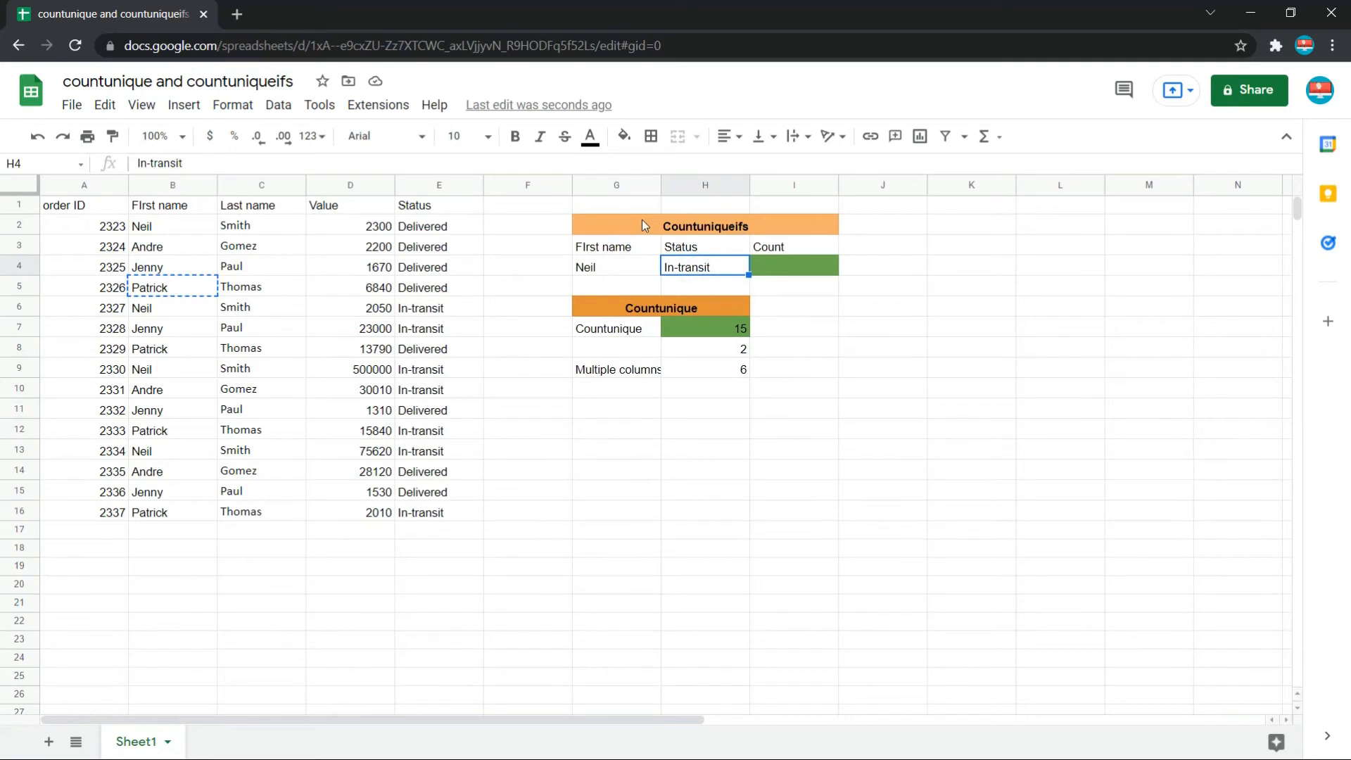
pyautogui.press('Right')
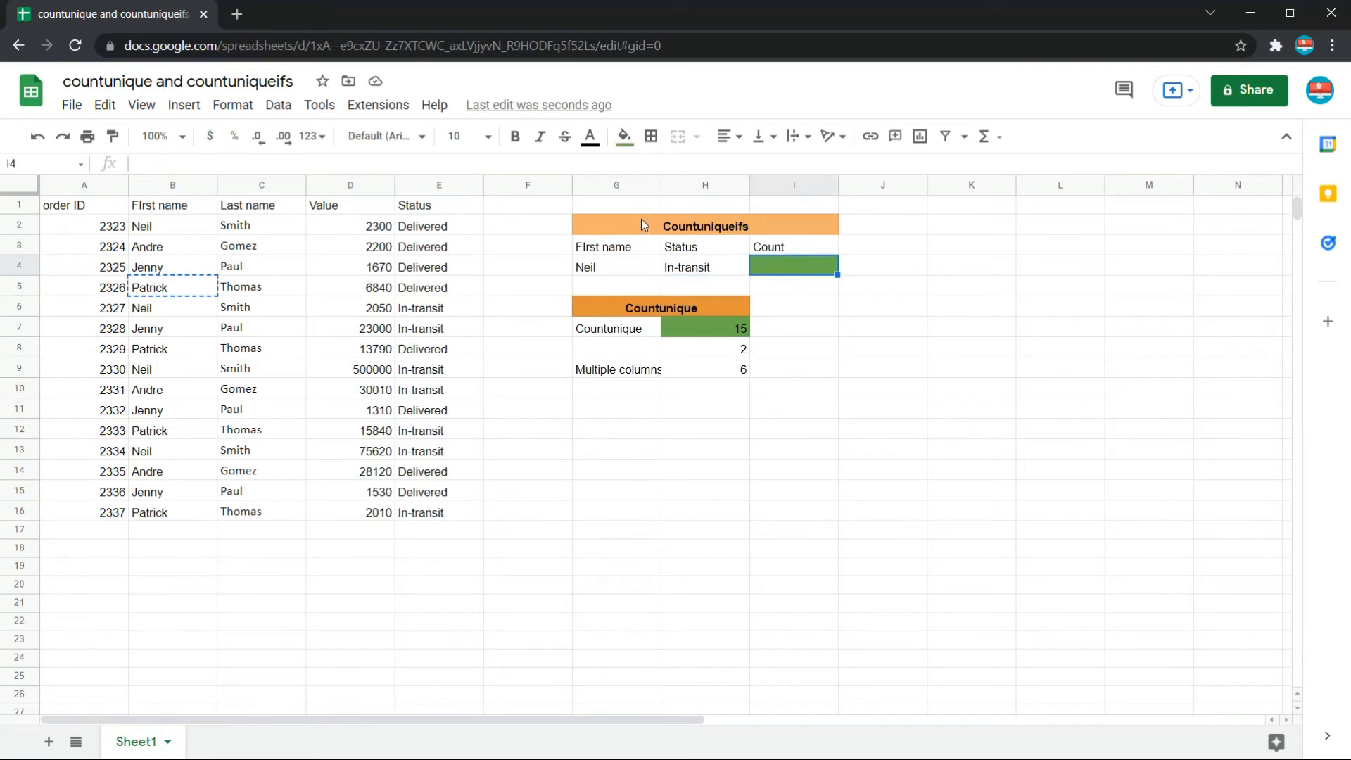
# - Start a COUNTUNIQUEIFS formula in cell I4 with the order IDs in A2:A16 as the range to count
pyautogui.write('=cou')
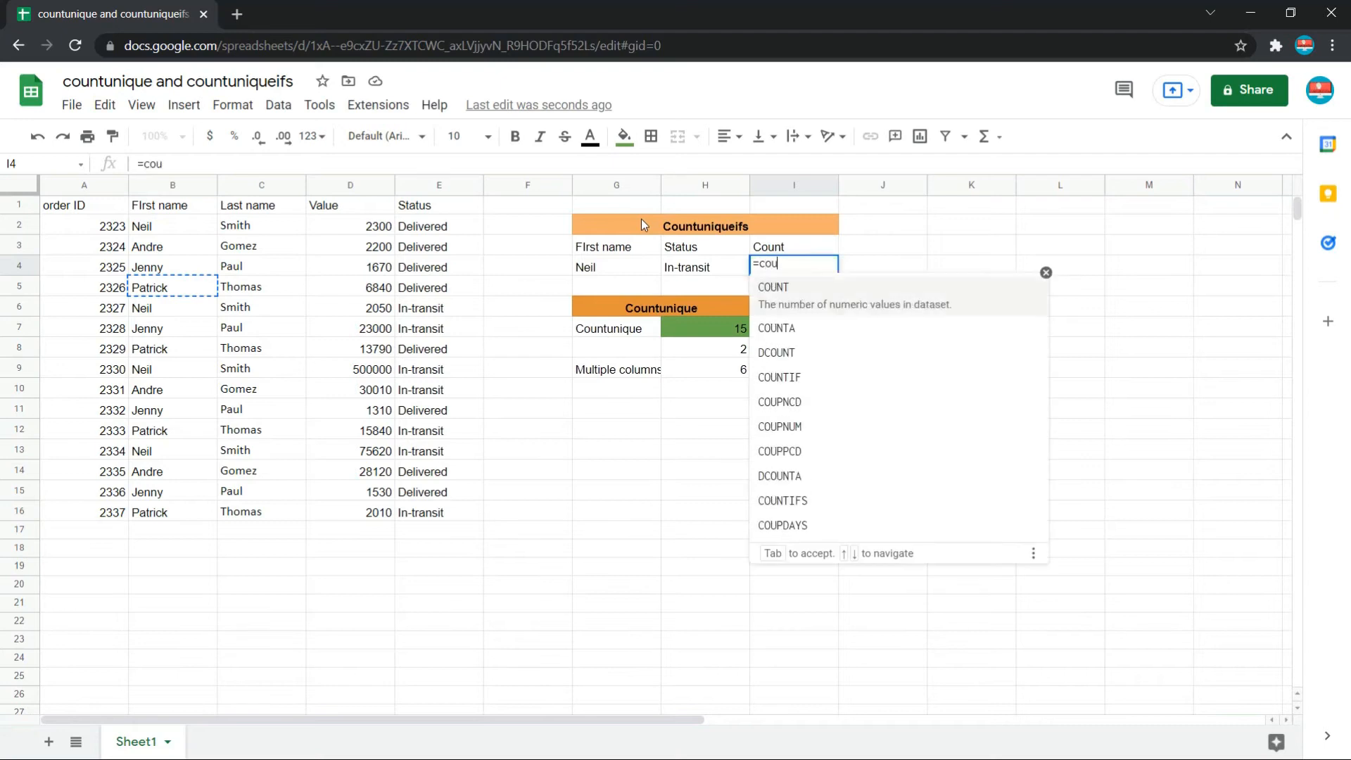
pyautogui.write('ntu')
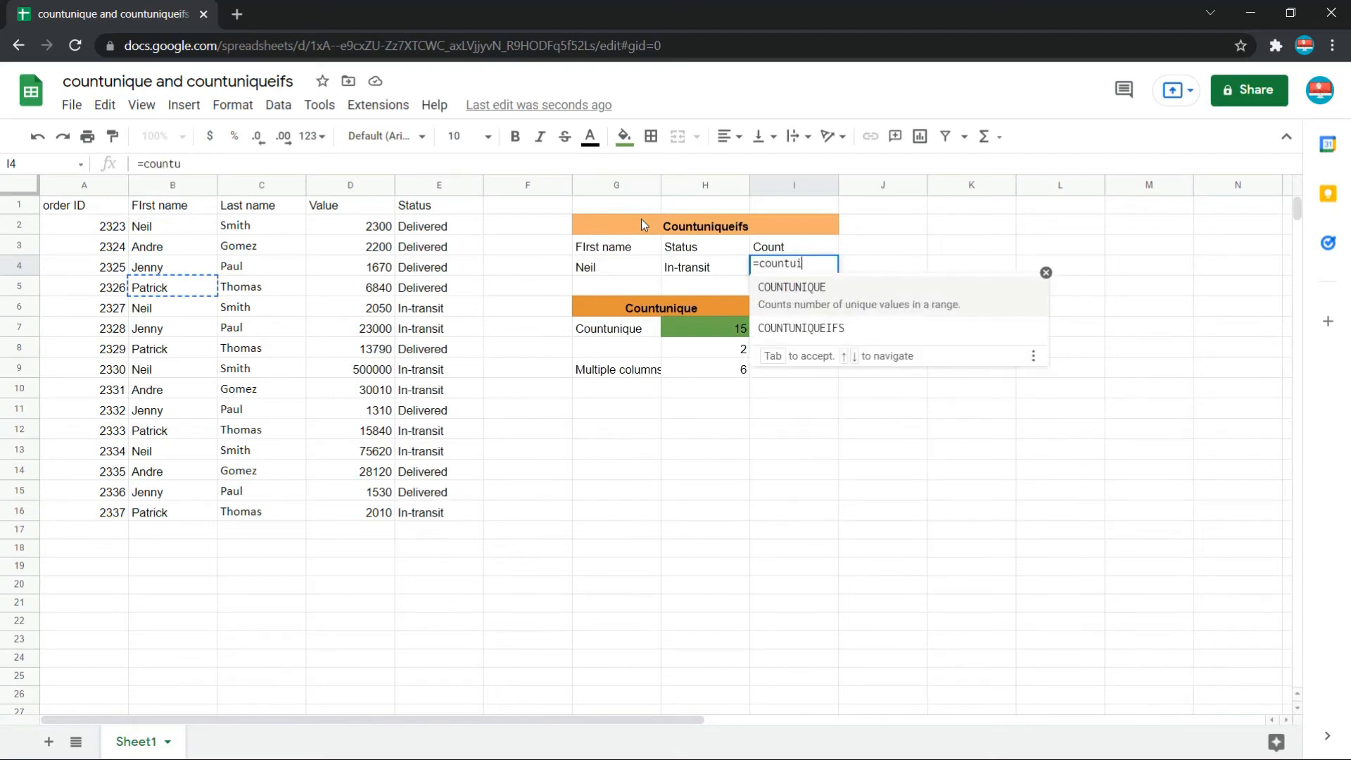
pyautogui.write('nq')
pyautogui.press('BackSpace')
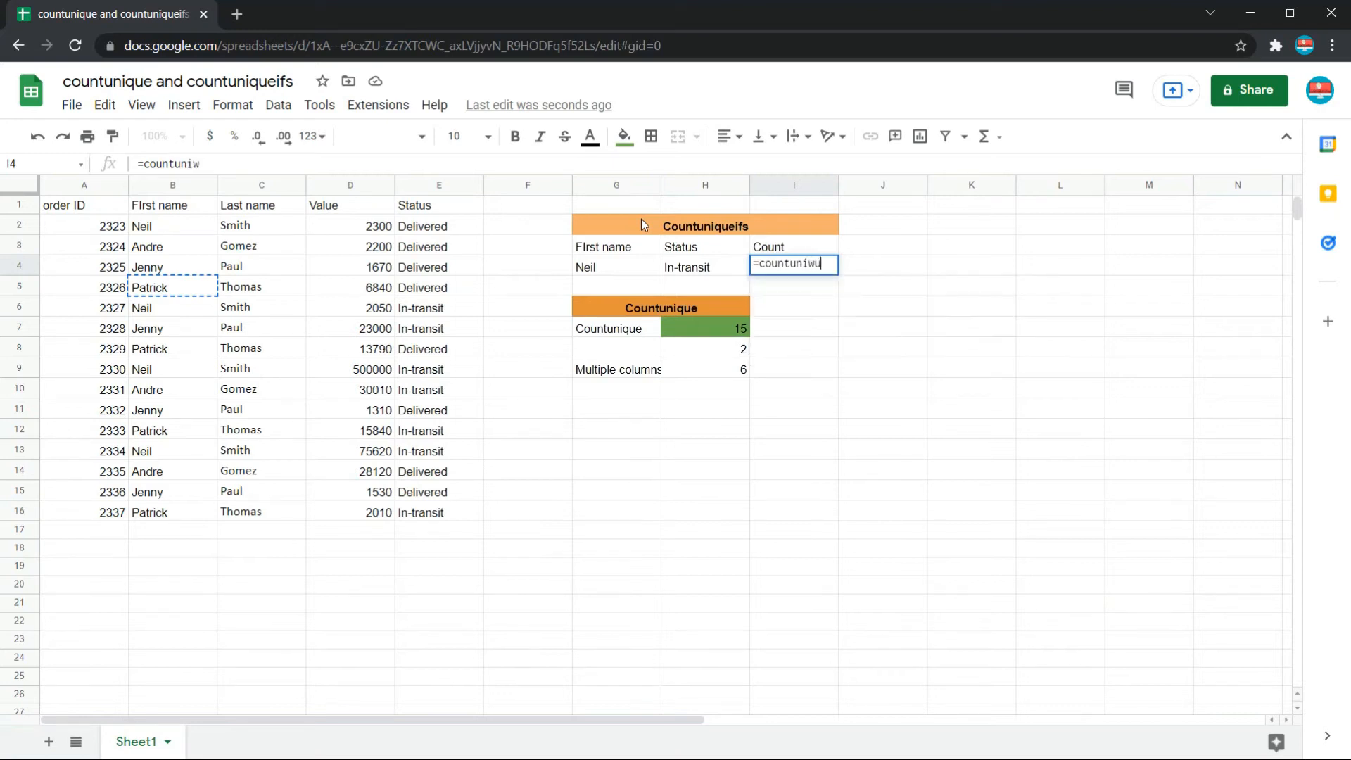
pyautogui.write('ique')
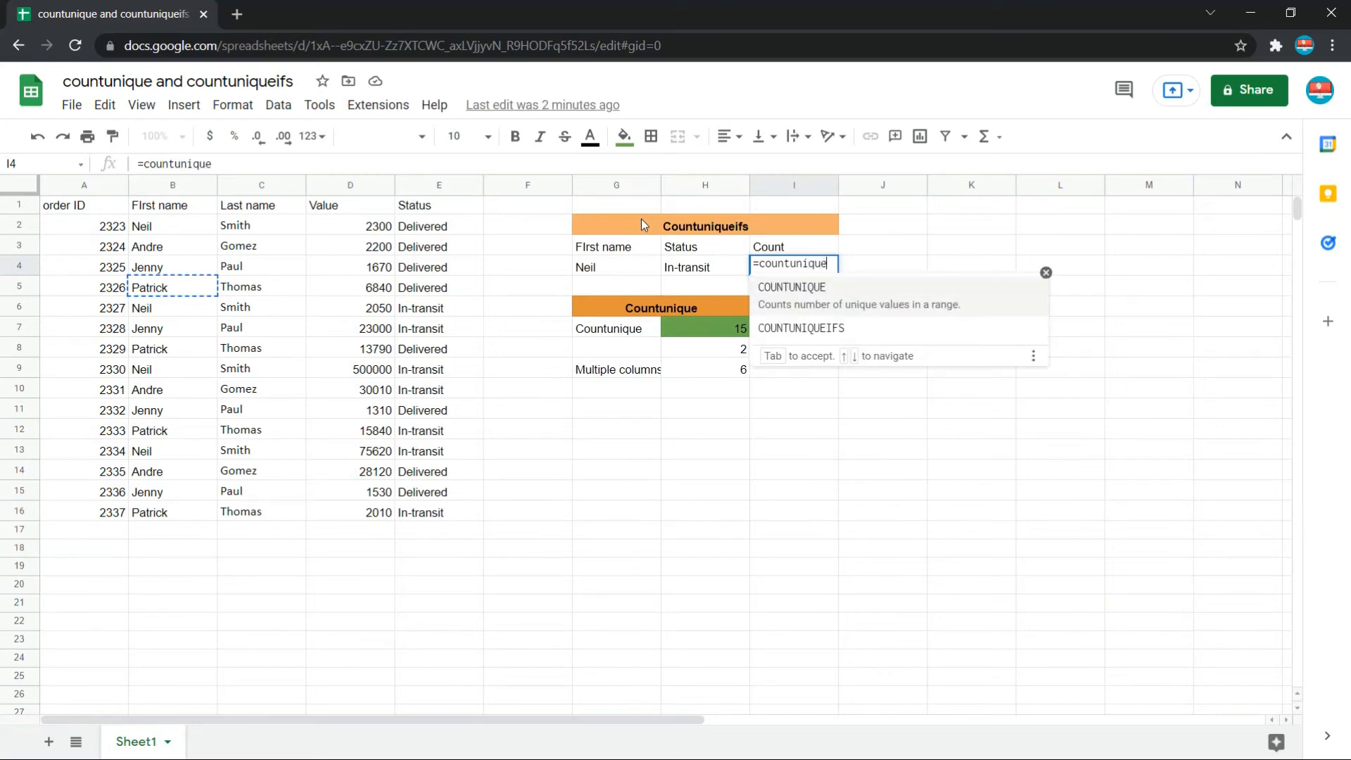
pyautogui.press('Down')
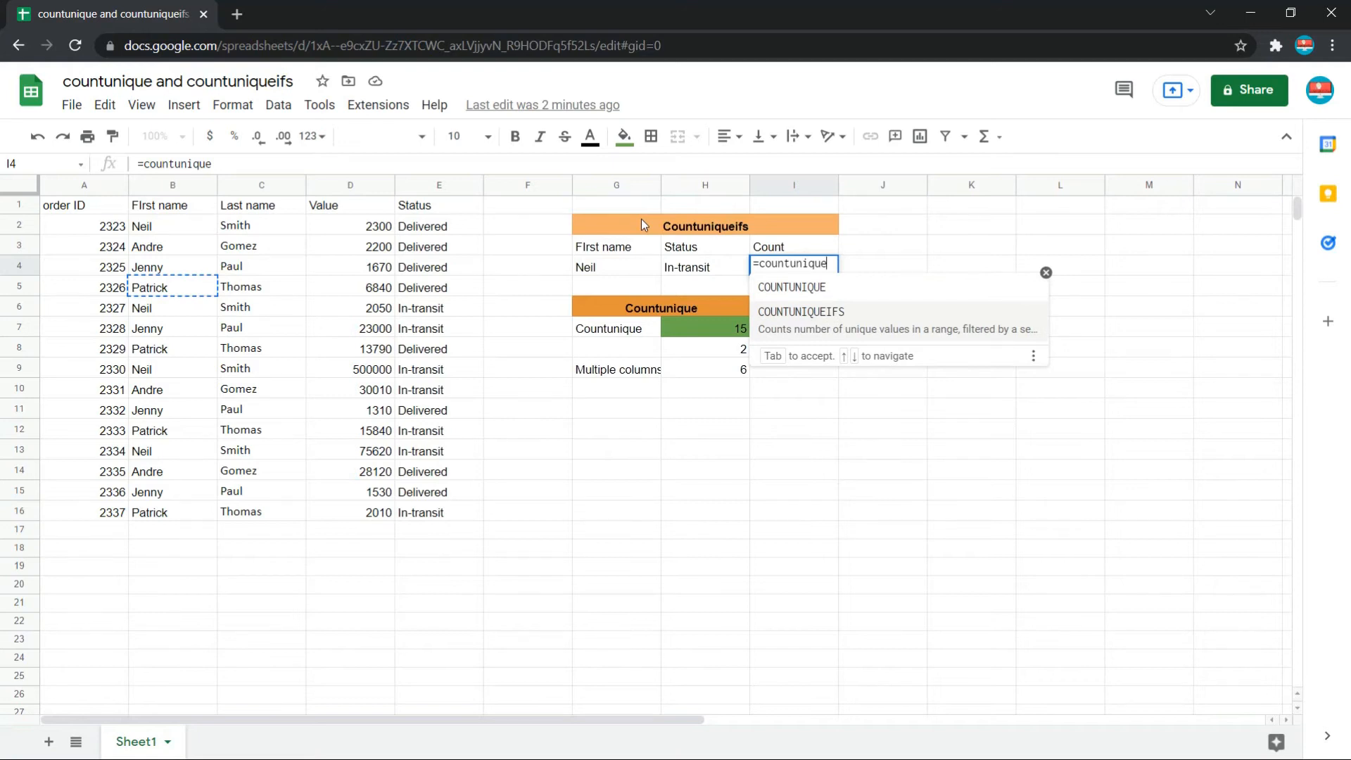
pyautogui.press('Tab')
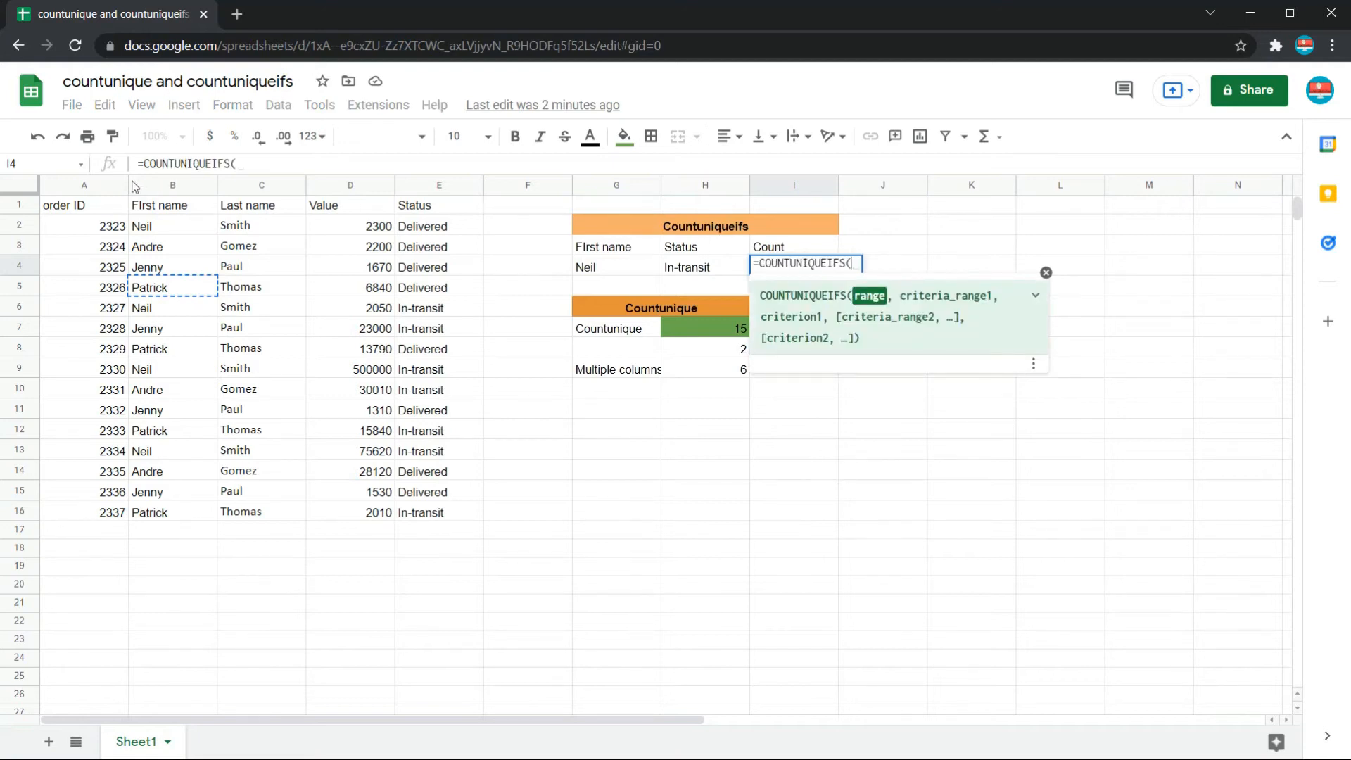
pyautogui.moveTo(85, 225); pyautogui.dragTo(81, 451)
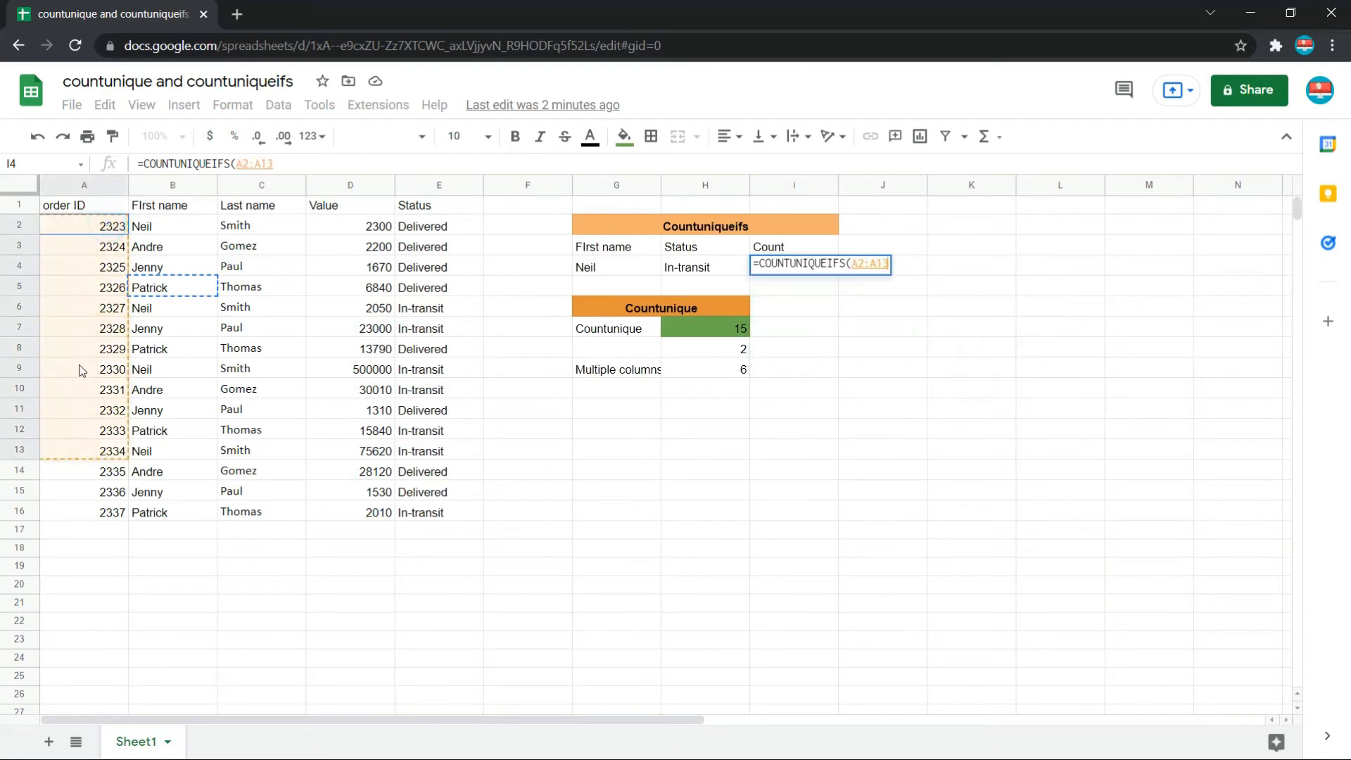
pyautogui.moveTo(81, 370); pyautogui.dragTo(84, 415)
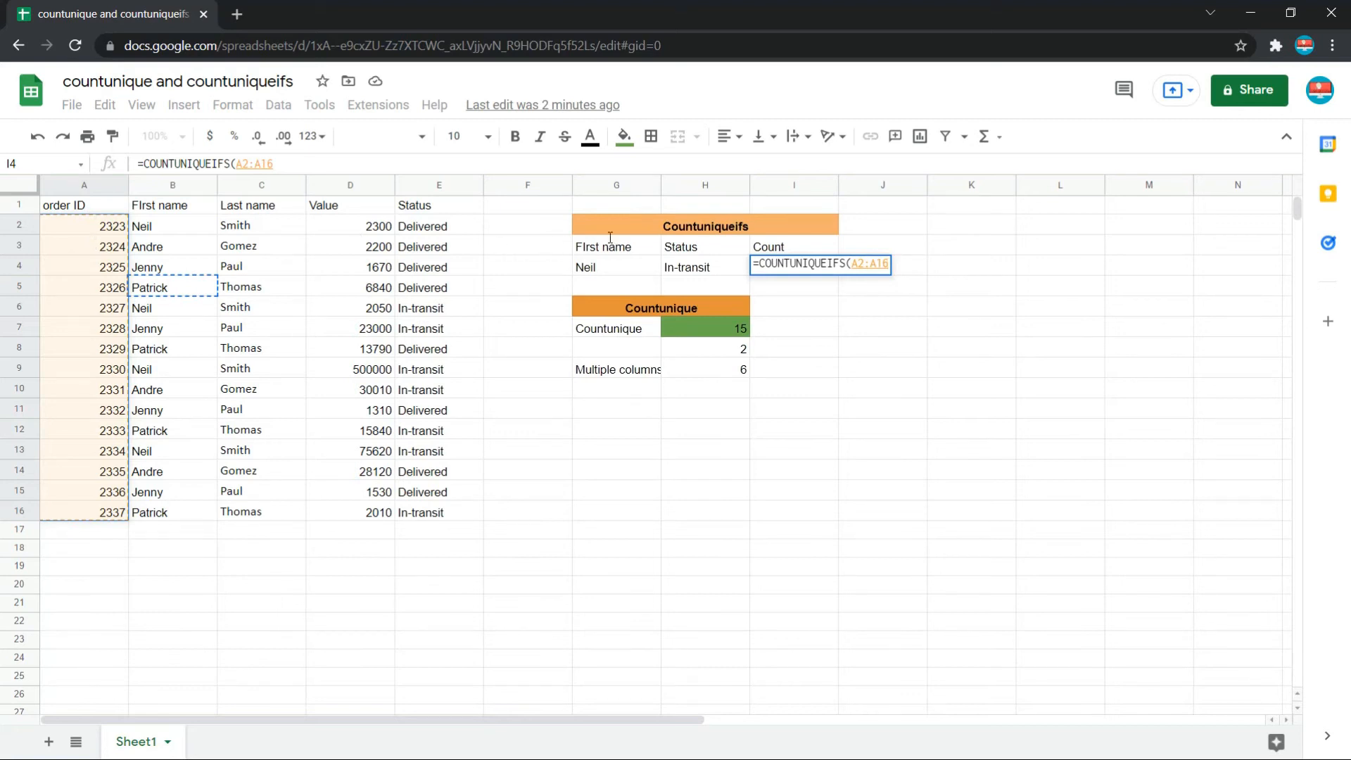
# - Add the first name column B2:B16 as the first criteria range, with cell G4 as its criterion
pyautogui.write(',')
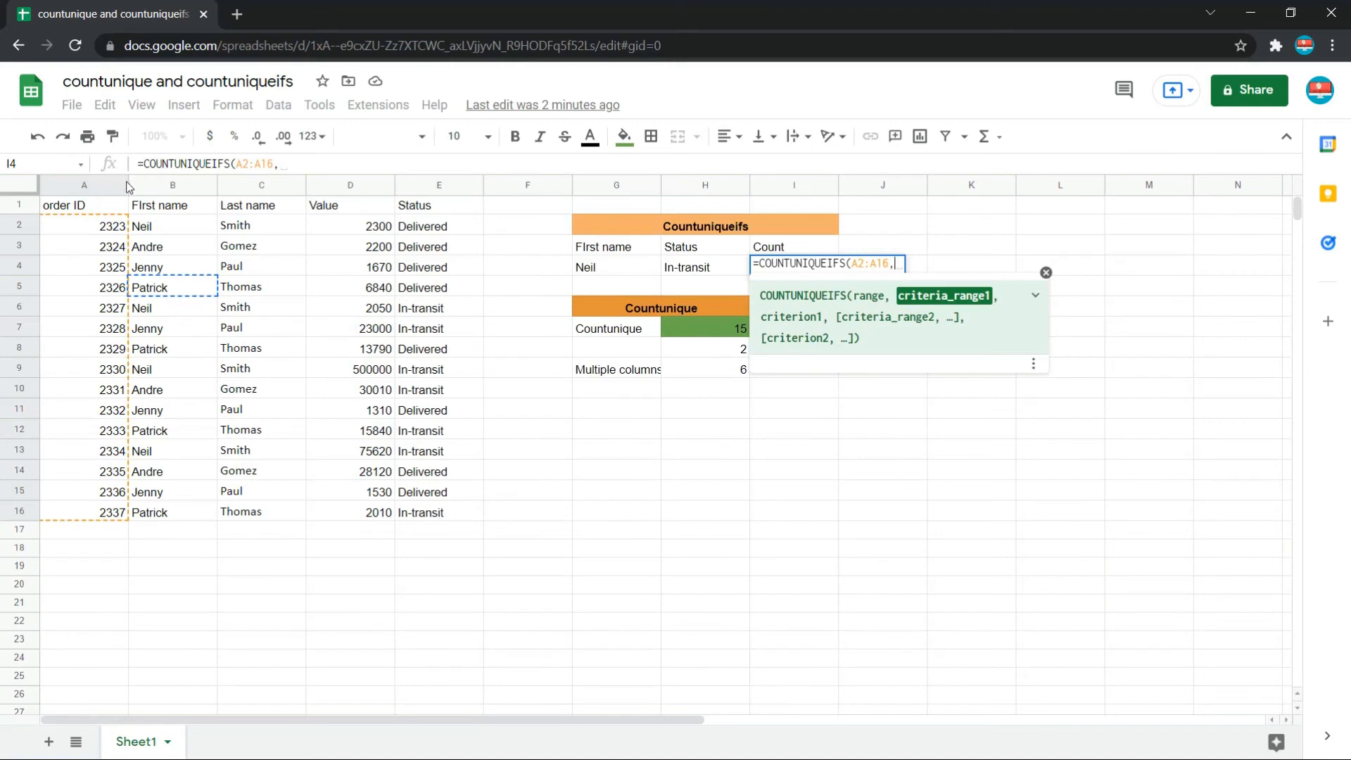
pyautogui.moveTo(169, 226); pyautogui.dragTo(149, 513)
pyautogui.write(',')
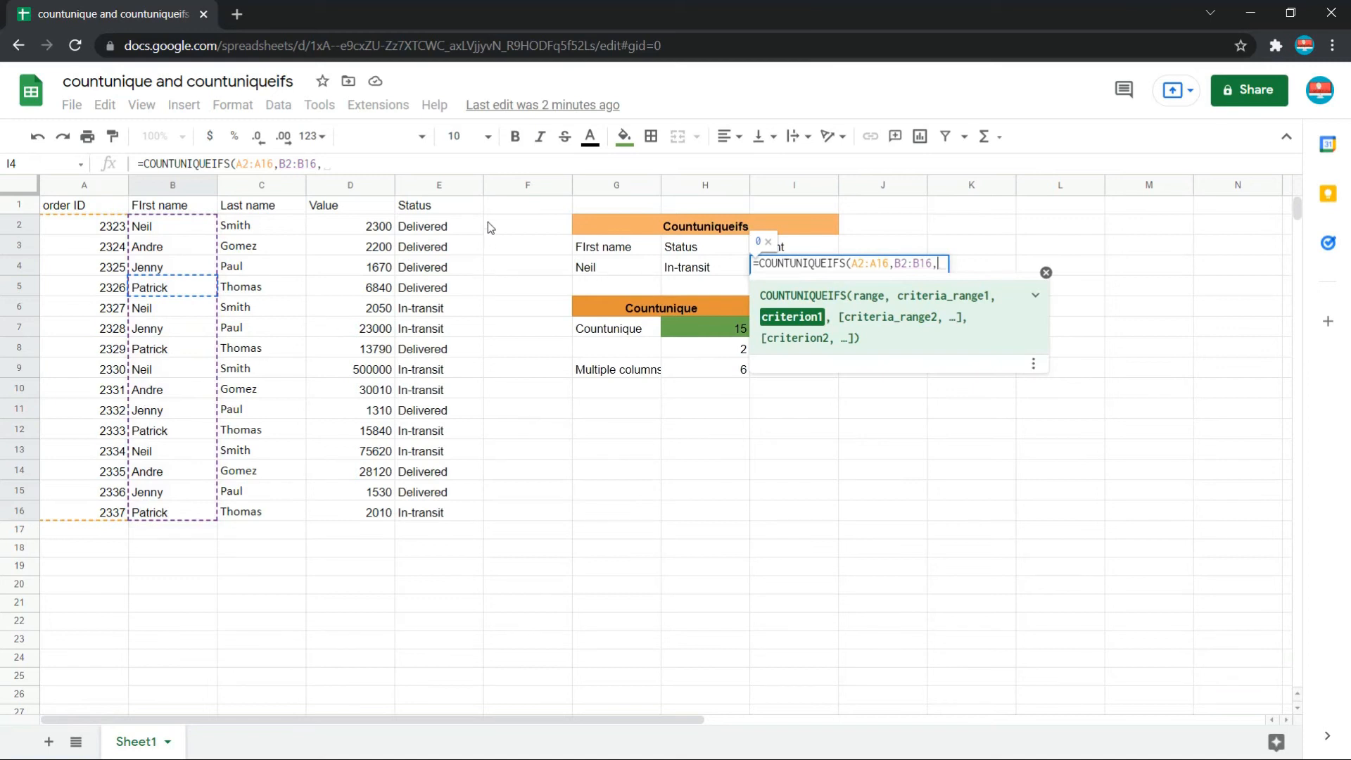
pyautogui.click(595, 266)
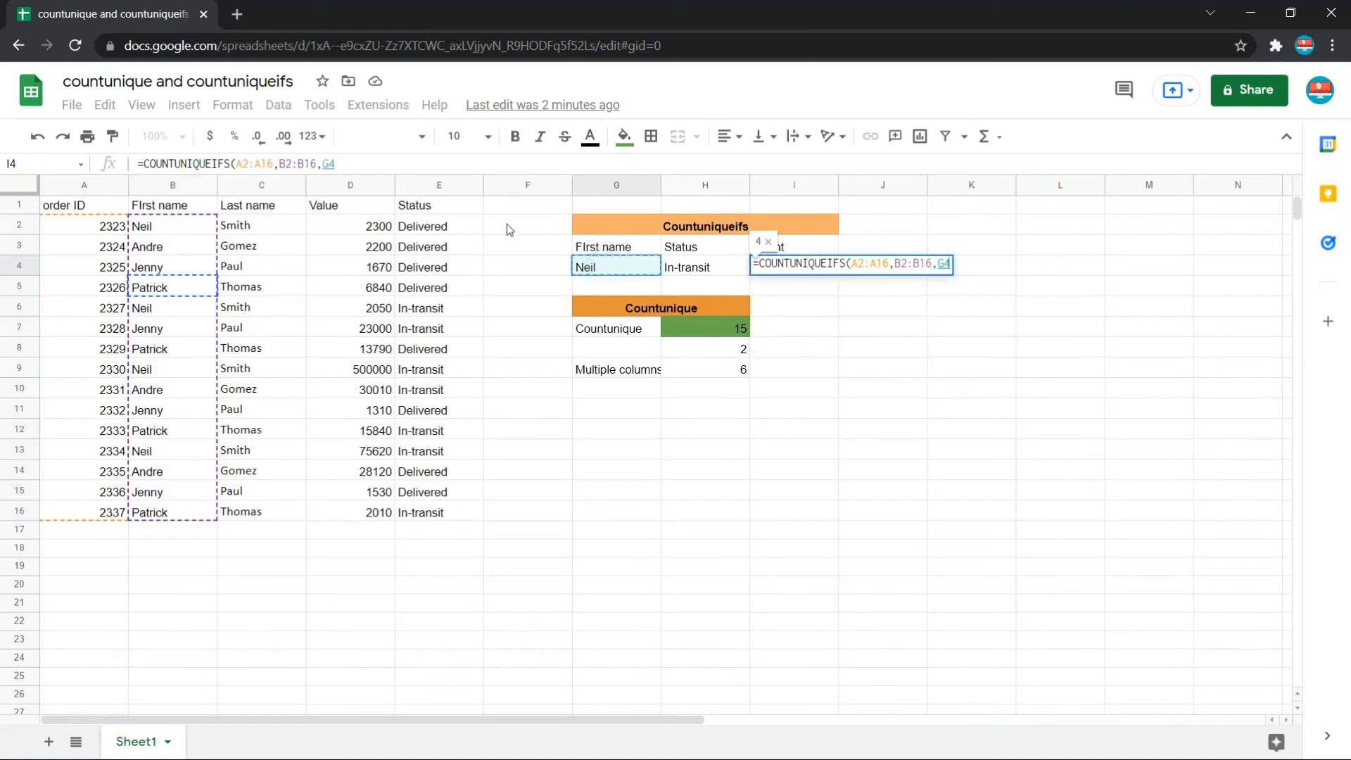
pyautogui.write(',')
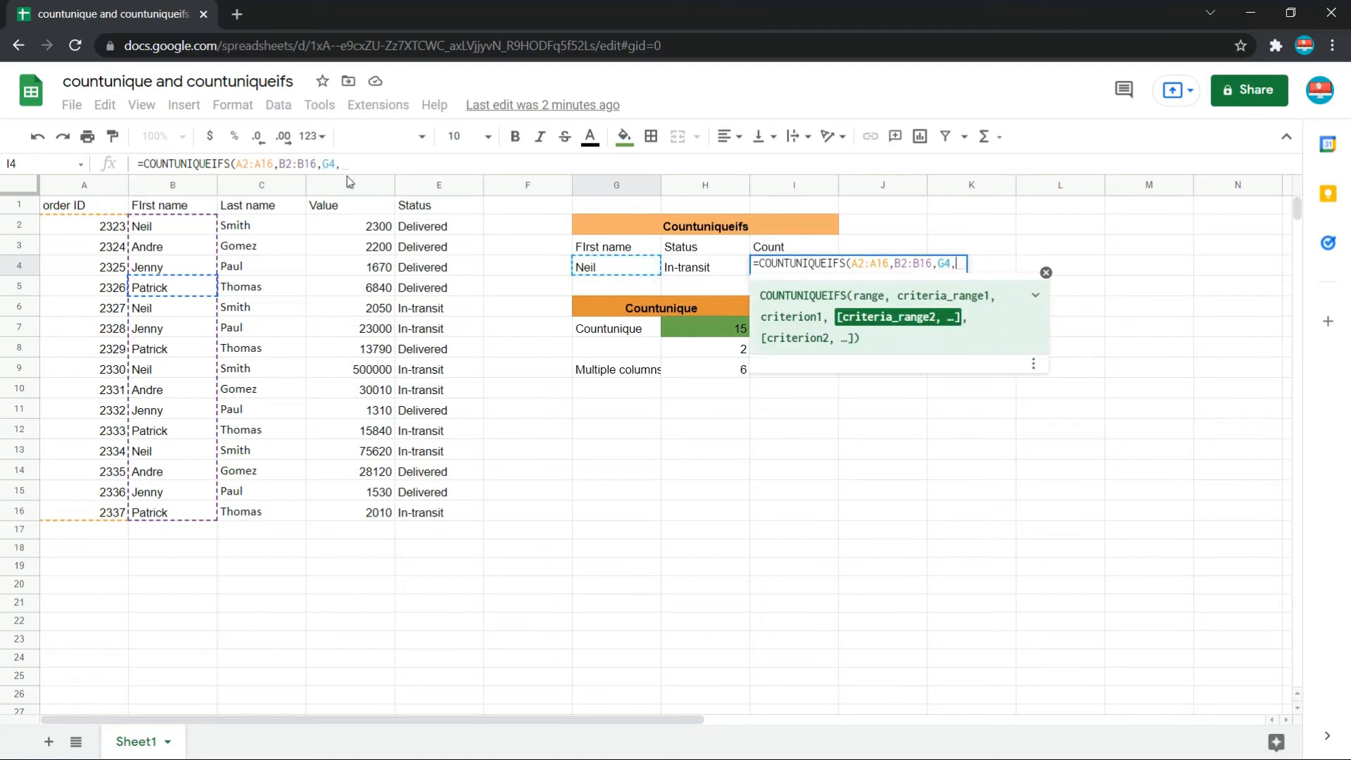
# - Add the Status column E2:E16 as the second criteria range with criterion H4, and complete the formula in I4
pyautogui.click(433, 220)
pyautogui.moveTo(433, 220); pyautogui.dragTo(433, 512)
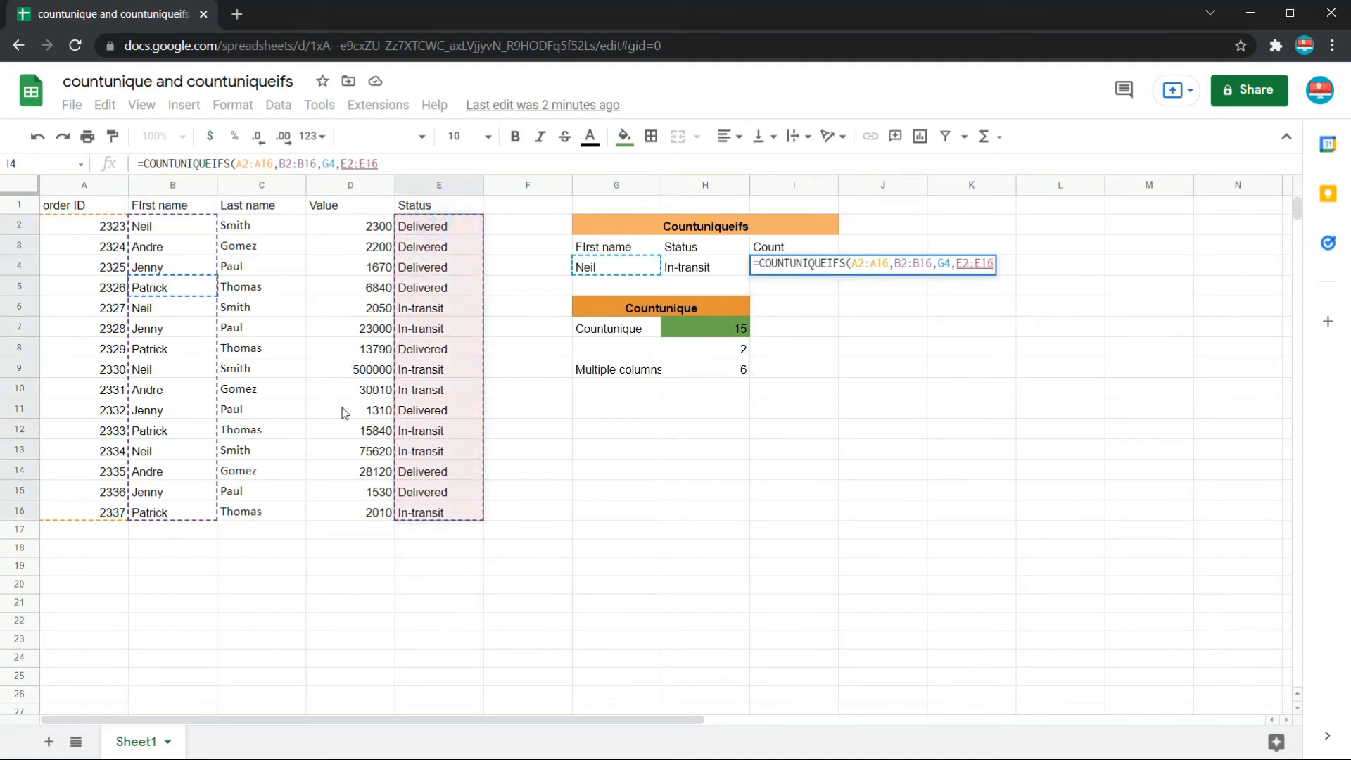
pyautogui.write(',')
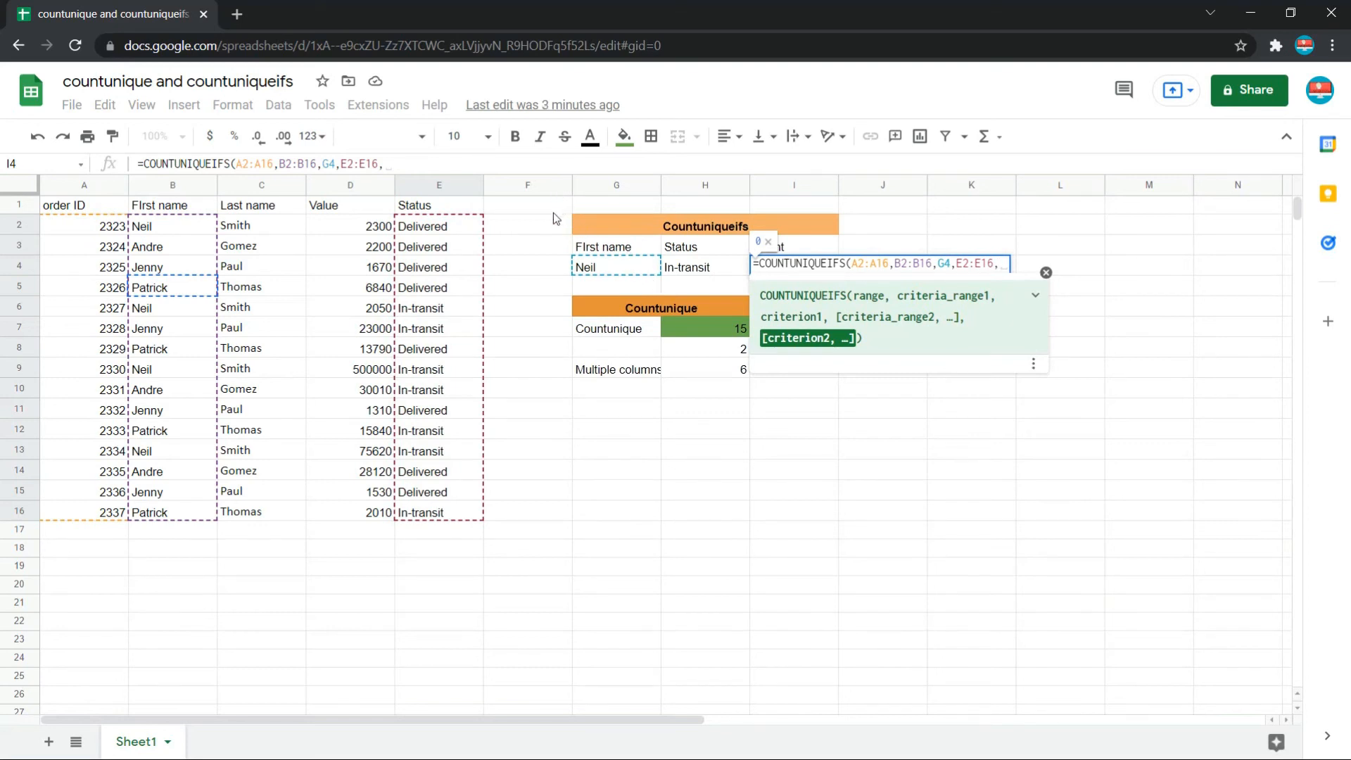
pyautogui.click(691, 266)
pyautogui.write(')')
pyautogui.press('Return')
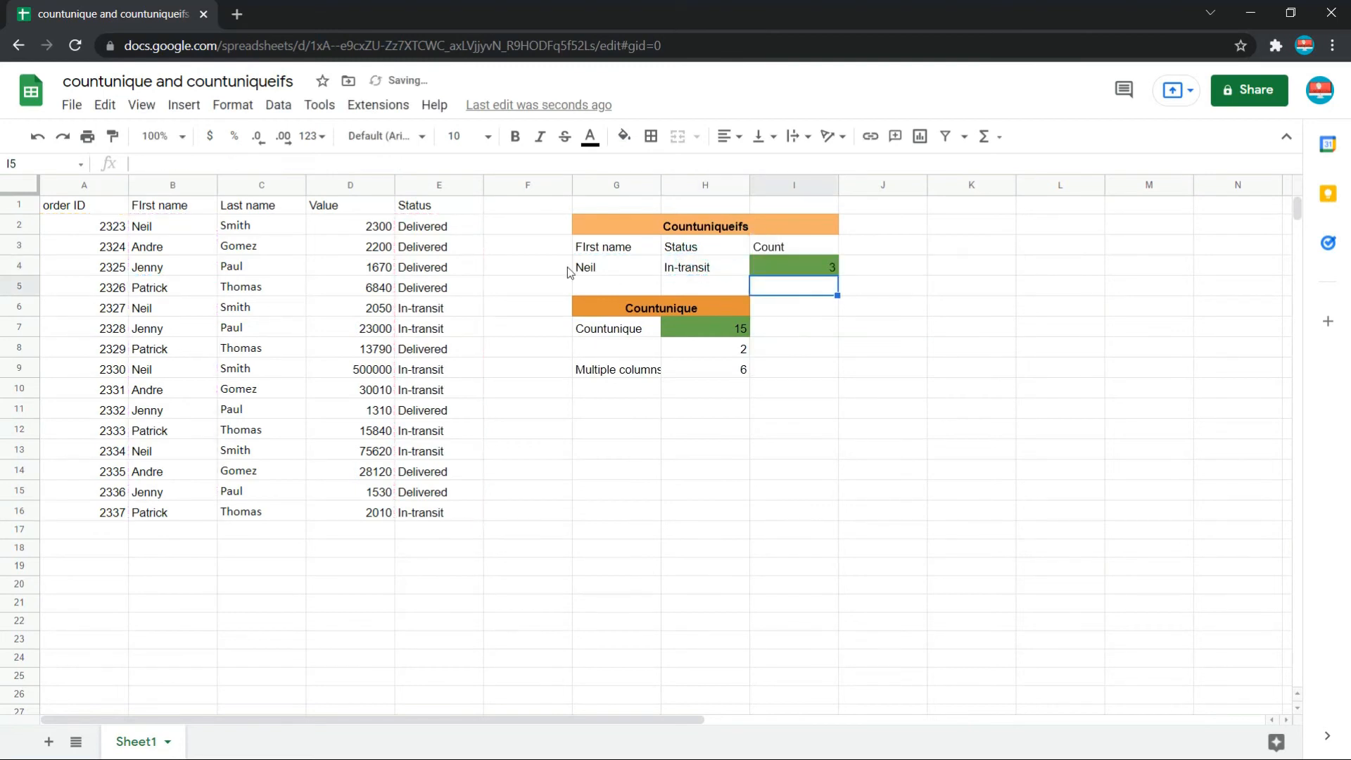
pyautogui.press('Up')
pyautogui.press('Delete')
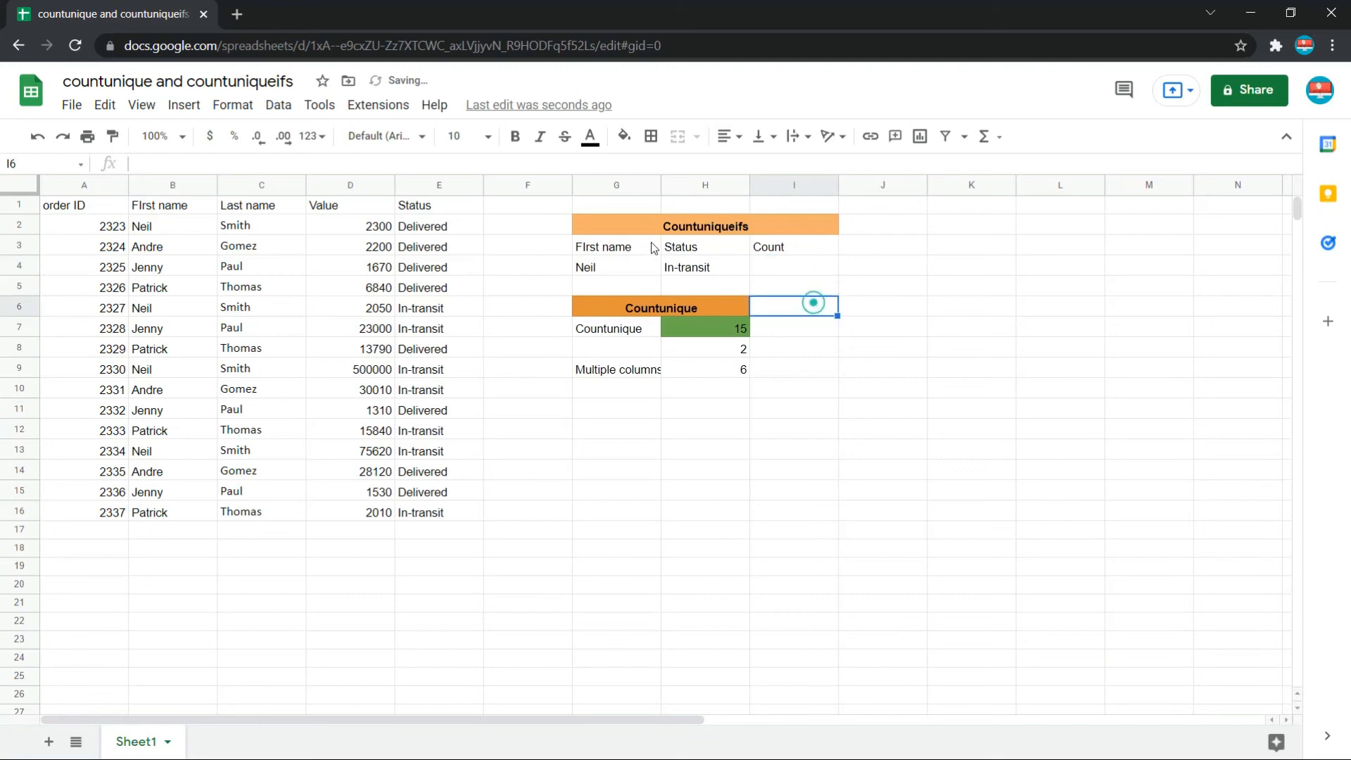
pyautogui.hotkey('ctrl', 'z')
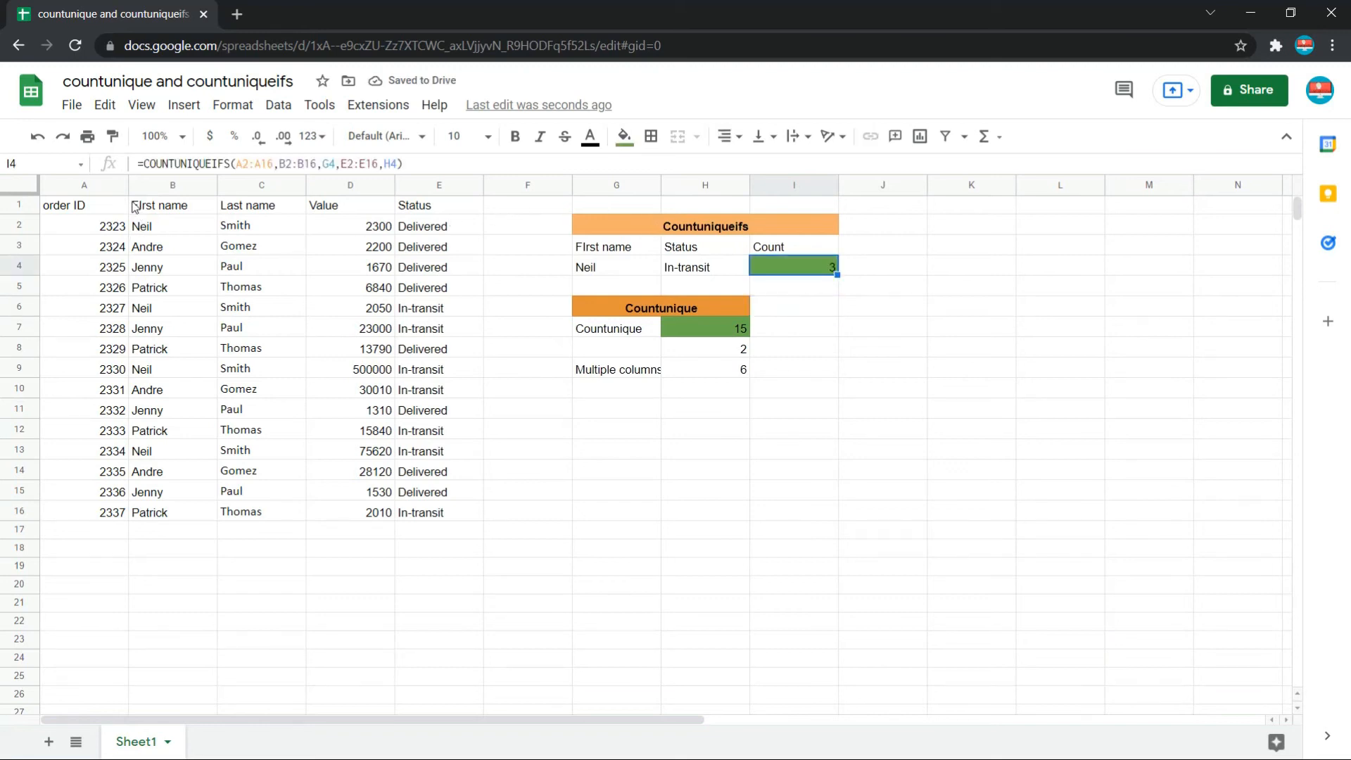
# - Replace the first name criterion in G4 with a copy of the name in B3
pyautogui.click(161, 246)
pyautogui.hotkey('ctrl', 'c')
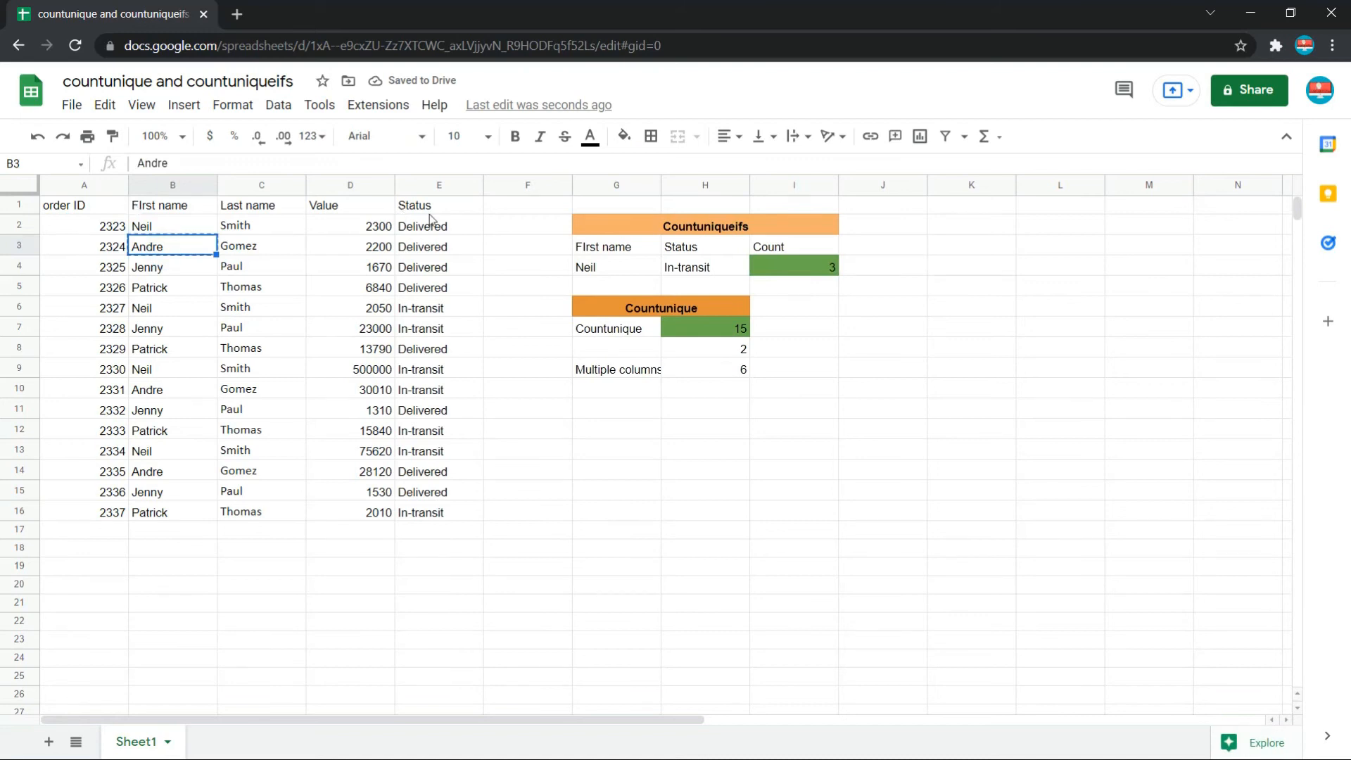
pyautogui.click(580, 273)
pyautogui.hotkey('ctrl', 'v')
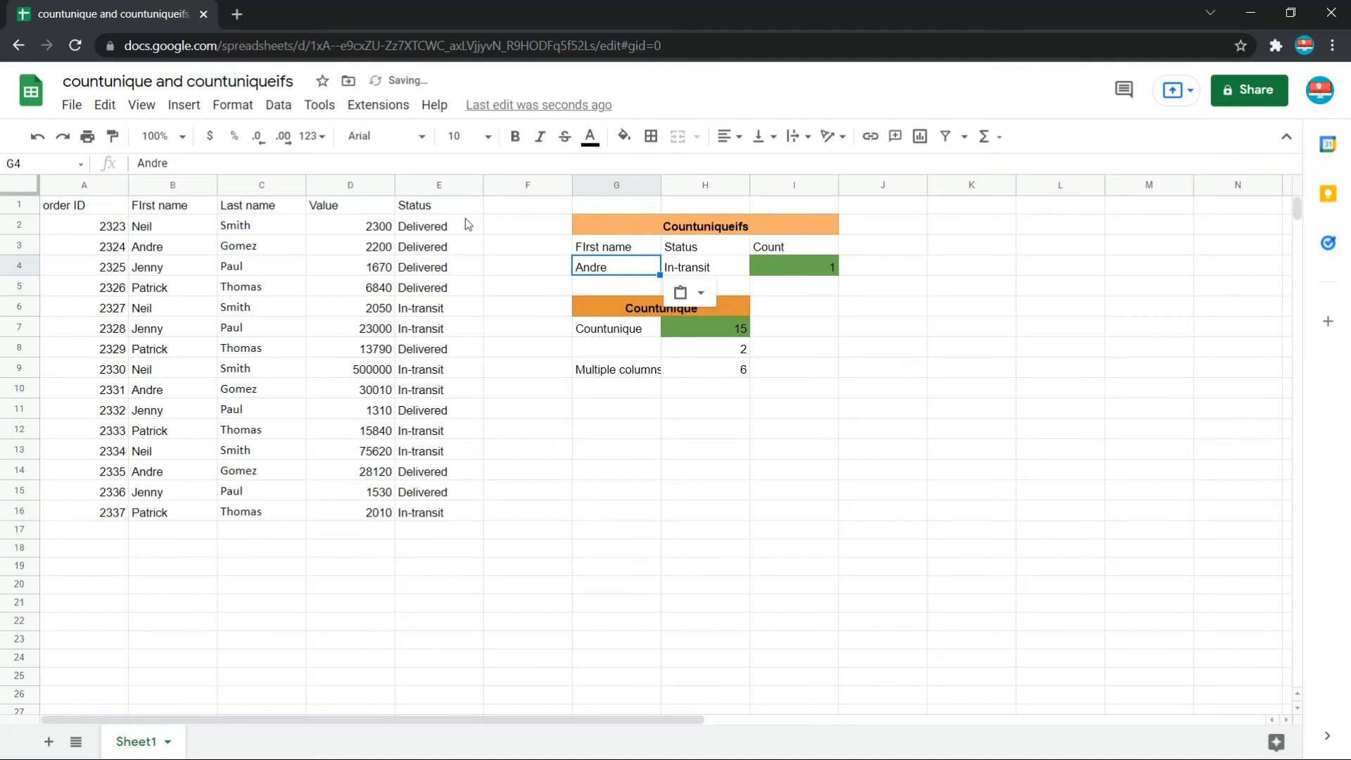
# - Search the sheet for the first name in B3 and check the matching order in row 10
pyautogui.click(146, 248)
pyautogui.hotkey('ctrl', 'c')
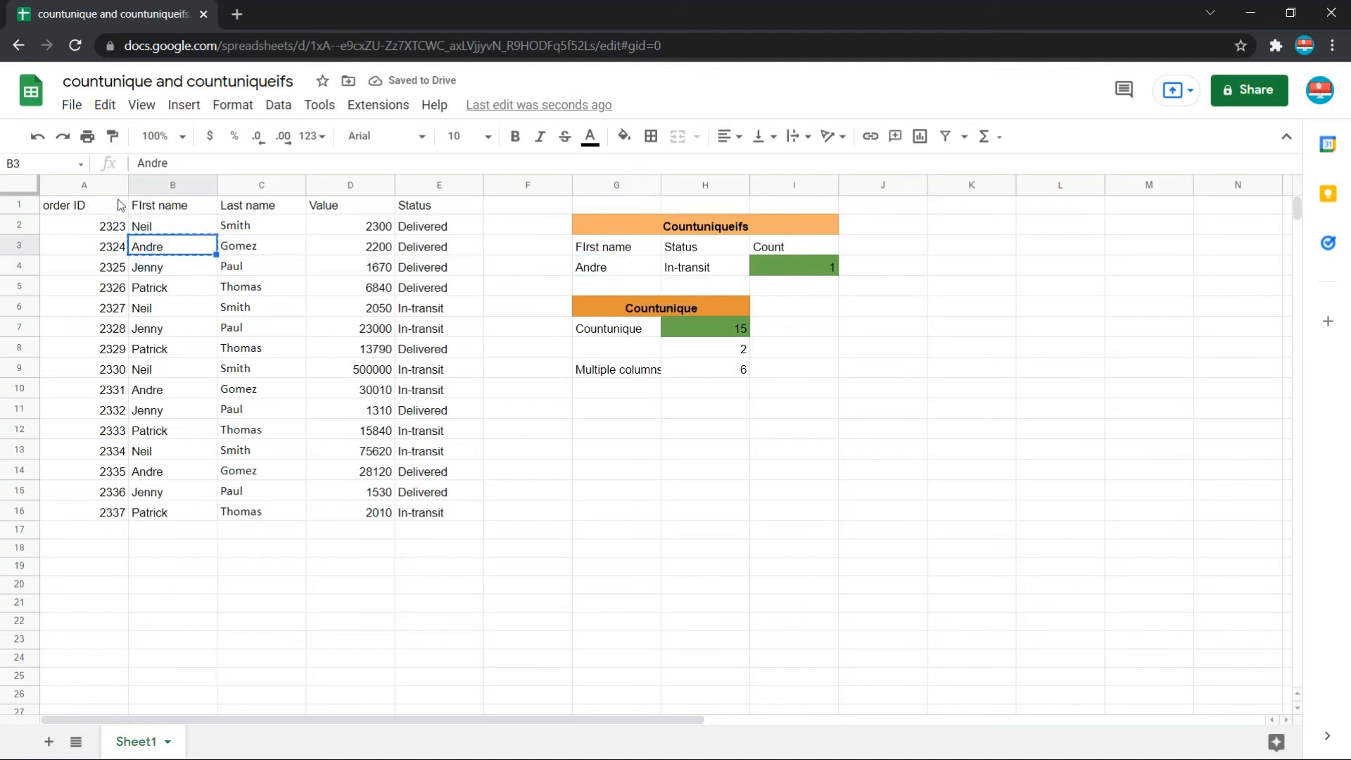
pyautogui.hotkey('ctrl', 'f')
pyautogui.hotkey('ctrl', 'v')
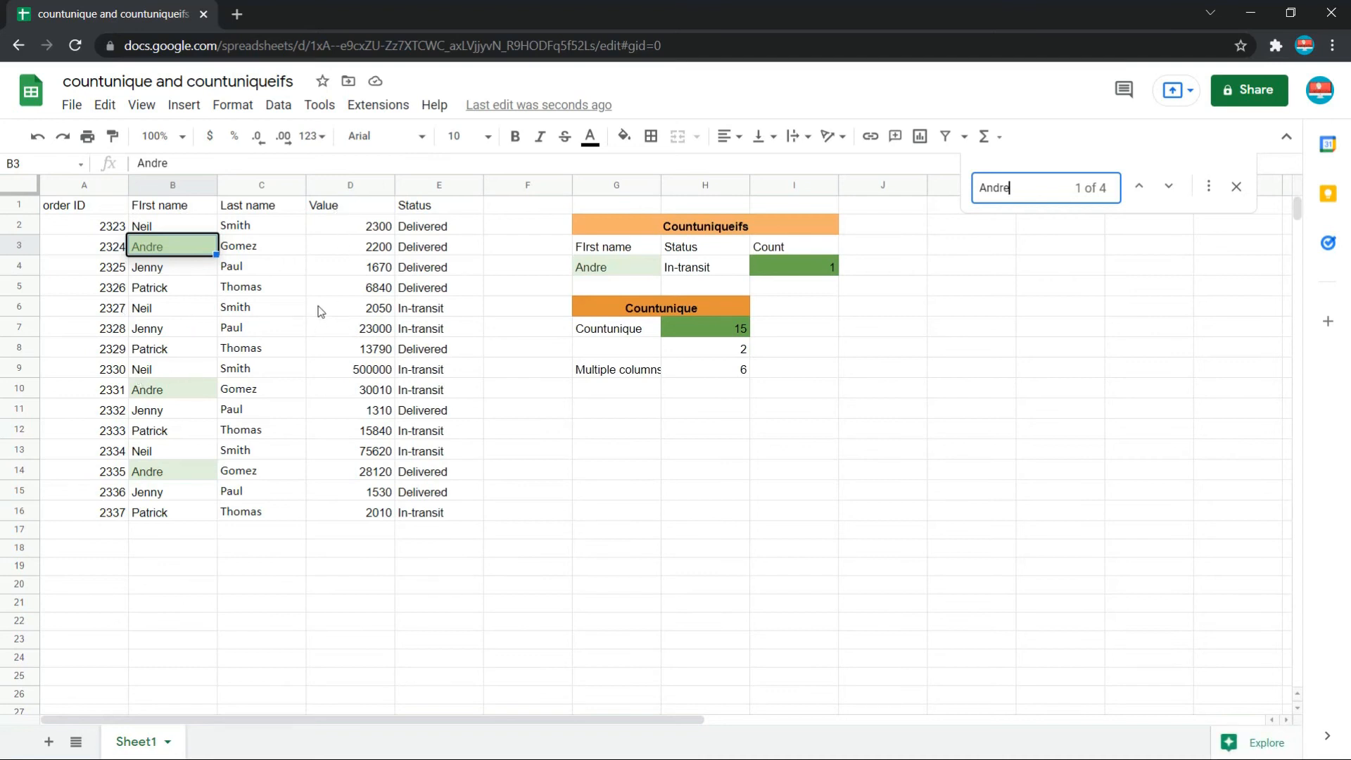
pyautogui.click(315, 387)
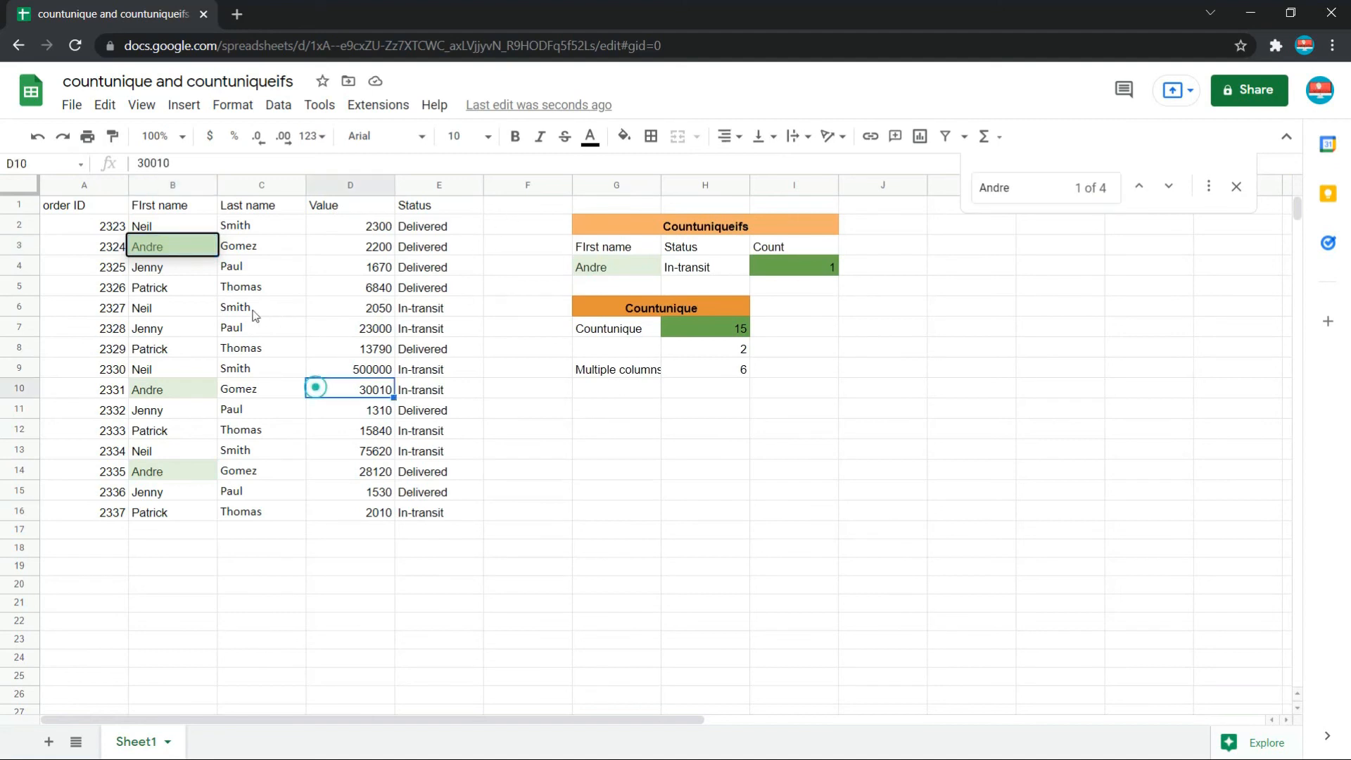
# - Replace the first name criterion in G4 with a copy of the name in B8
pyautogui.click(163, 351)
pyautogui.hotkey('ctrl', 'c')
pyautogui.click(616, 267)
pyautogui.hotkey('ctrl', 'v')
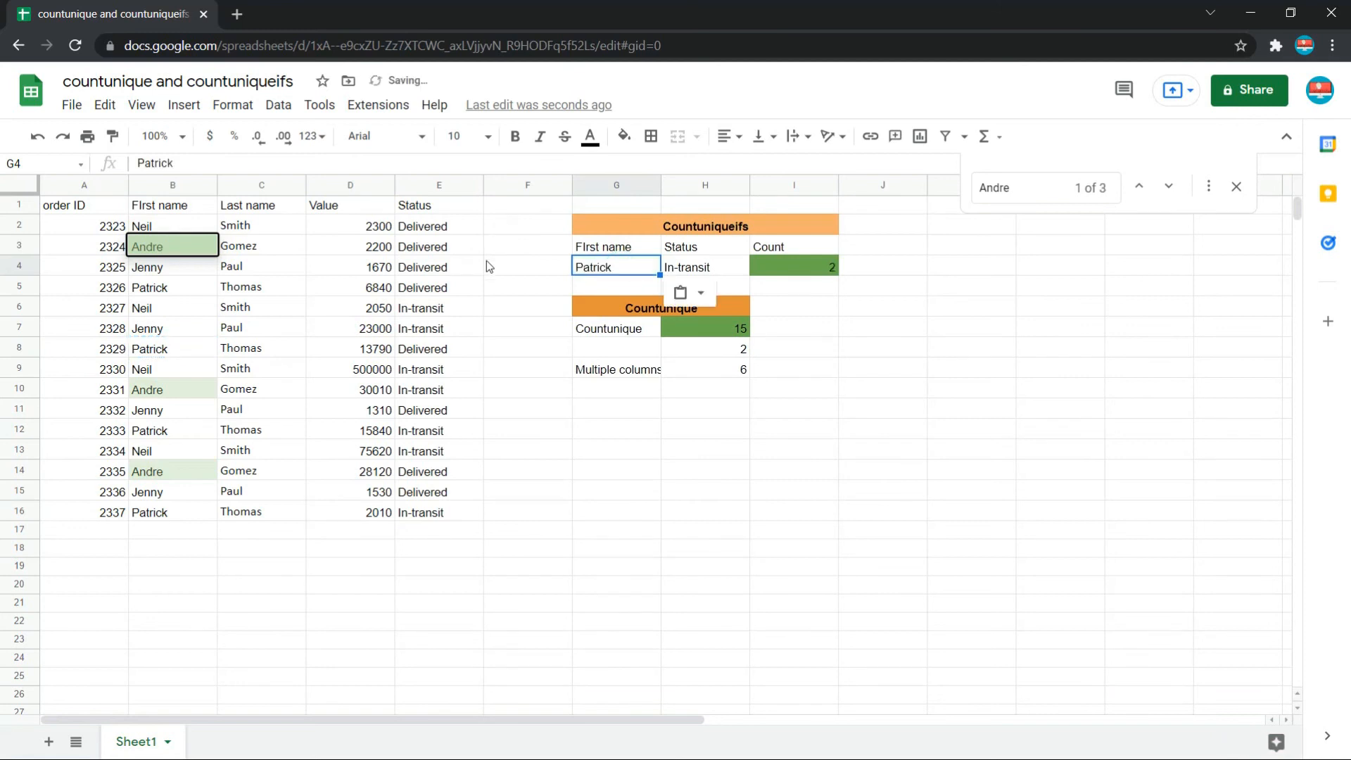
# - Search the sheet for the first name in G4 and check the Status criterion in H4
pyautogui.click(598, 345)
pyautogui.click(610, 264)
pyautogui.hotkey('ctrl', 'c')
pyautogui.hotkey('ctrl', 'f')
pyautogui.hotkey('ctrl', 'v')
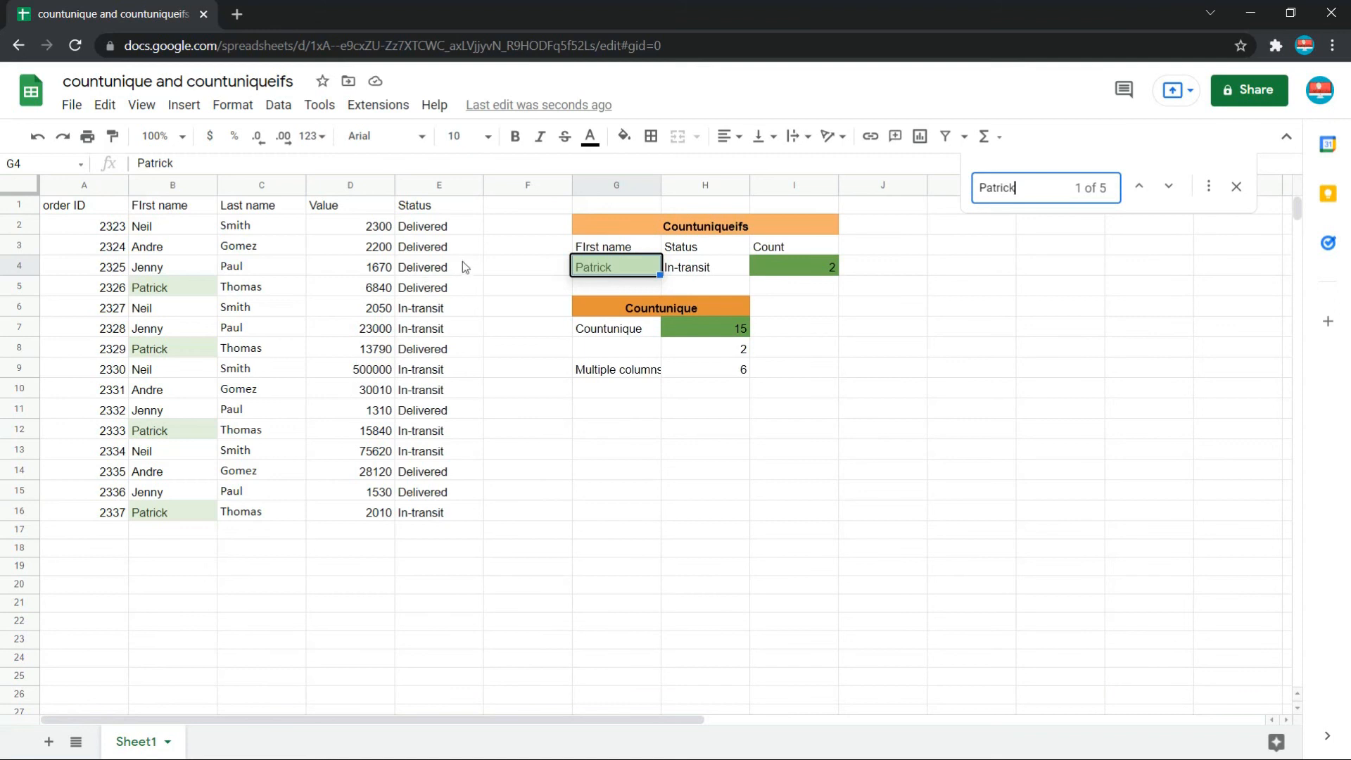
pyautogui.click(677, 270)
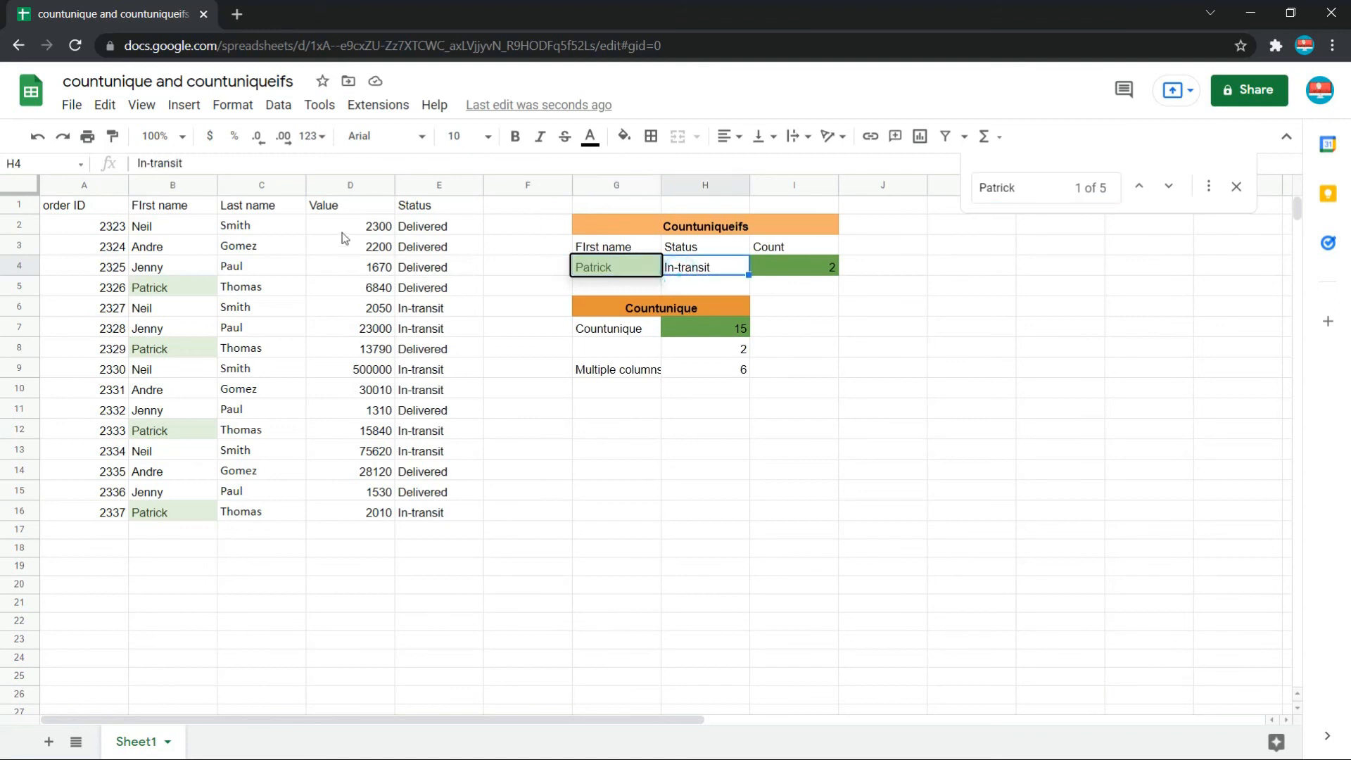
# - Change the Status of the order in row 5 to In-transit by copying the entry from E6 into E5
pyautogui.click(427, 290)
pyautogui.click(428, 305)
pyautogui.hotkey('ctrl', 'c')
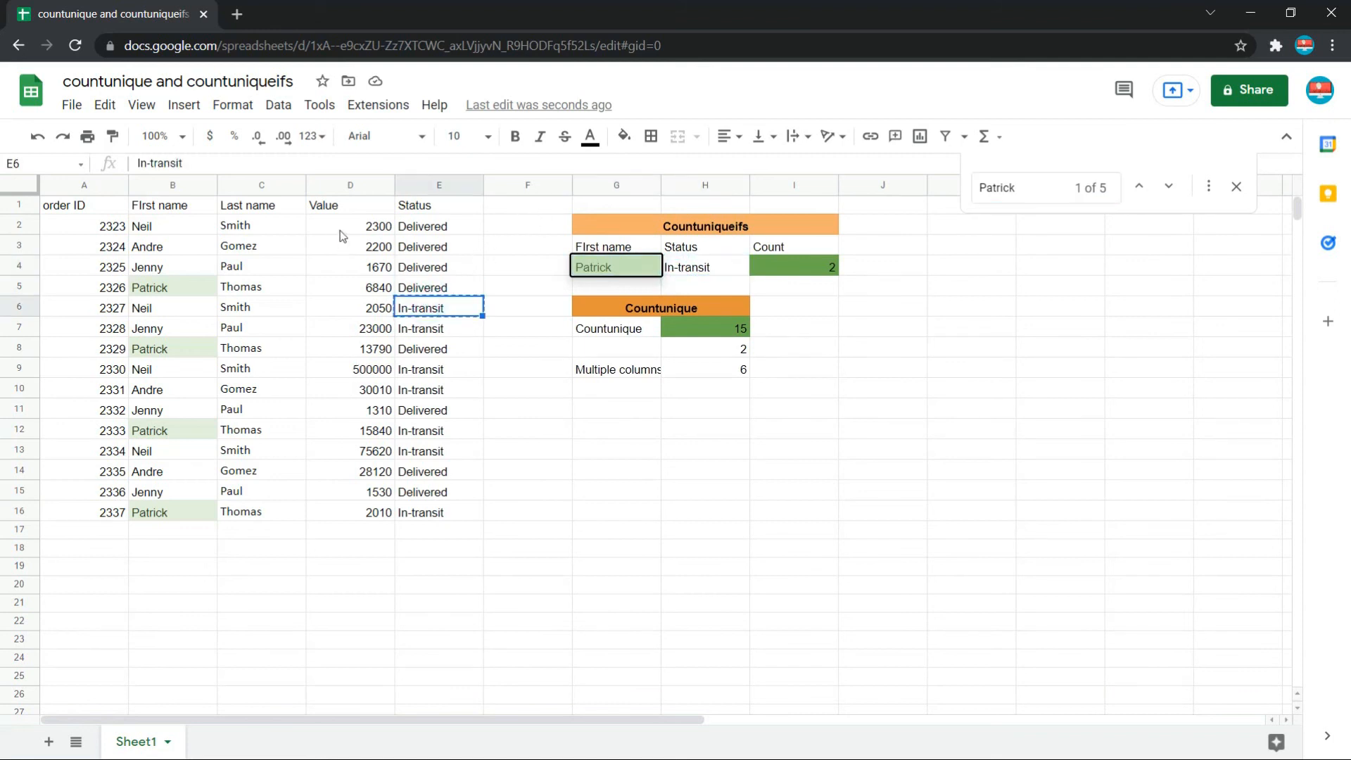
pyautogui.press('Up')
pyautogui.hotkey('ctrl', 'v')
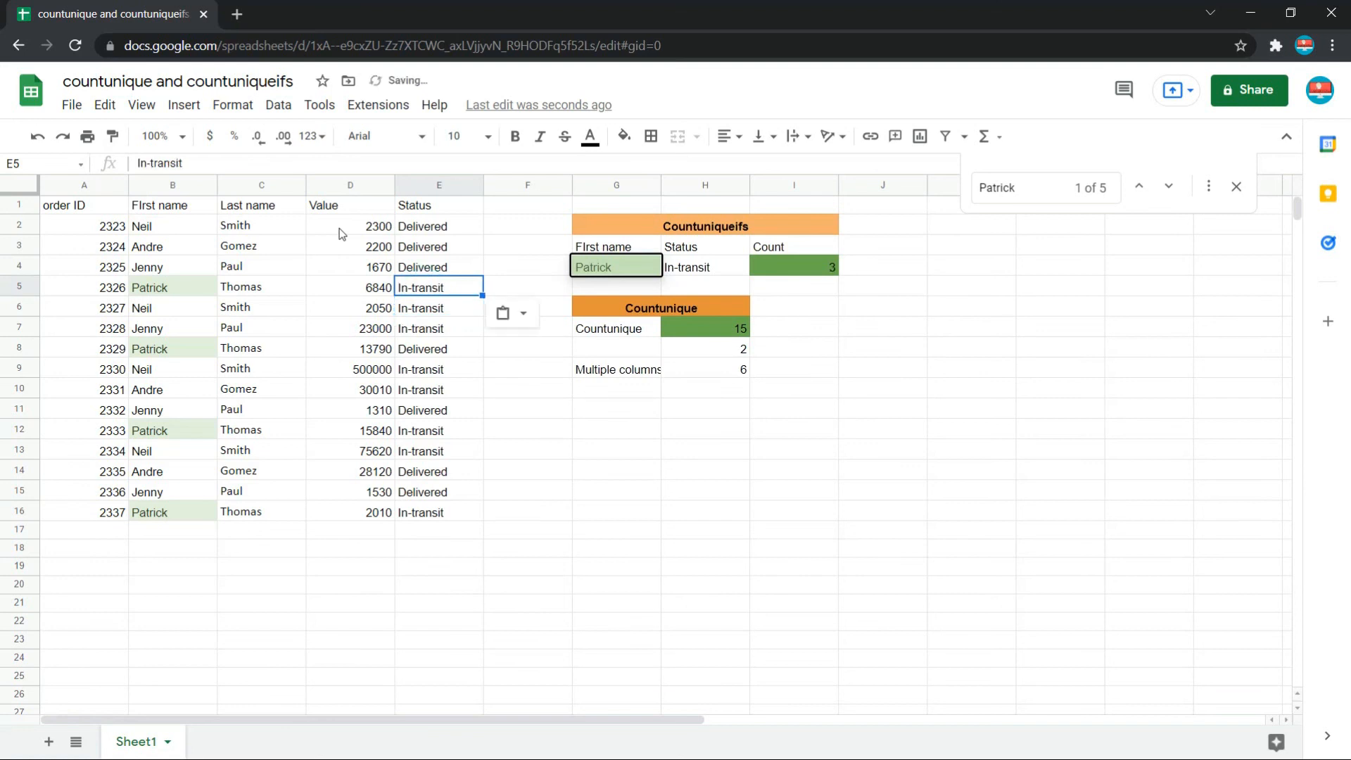
# - Check the Status entries of the orders matching the searched first name, and close the sheet search
pyautogui.press('Down')
pyautogui.press('Down')
pyautogui.press('Down')
pyautogui.press('Down')
pyautogui.click(437, 278)
pyautogui.click(420, 367)
pyautogui.press('Down')
pyautogui.press('Down')
pyautogui.press('Down')
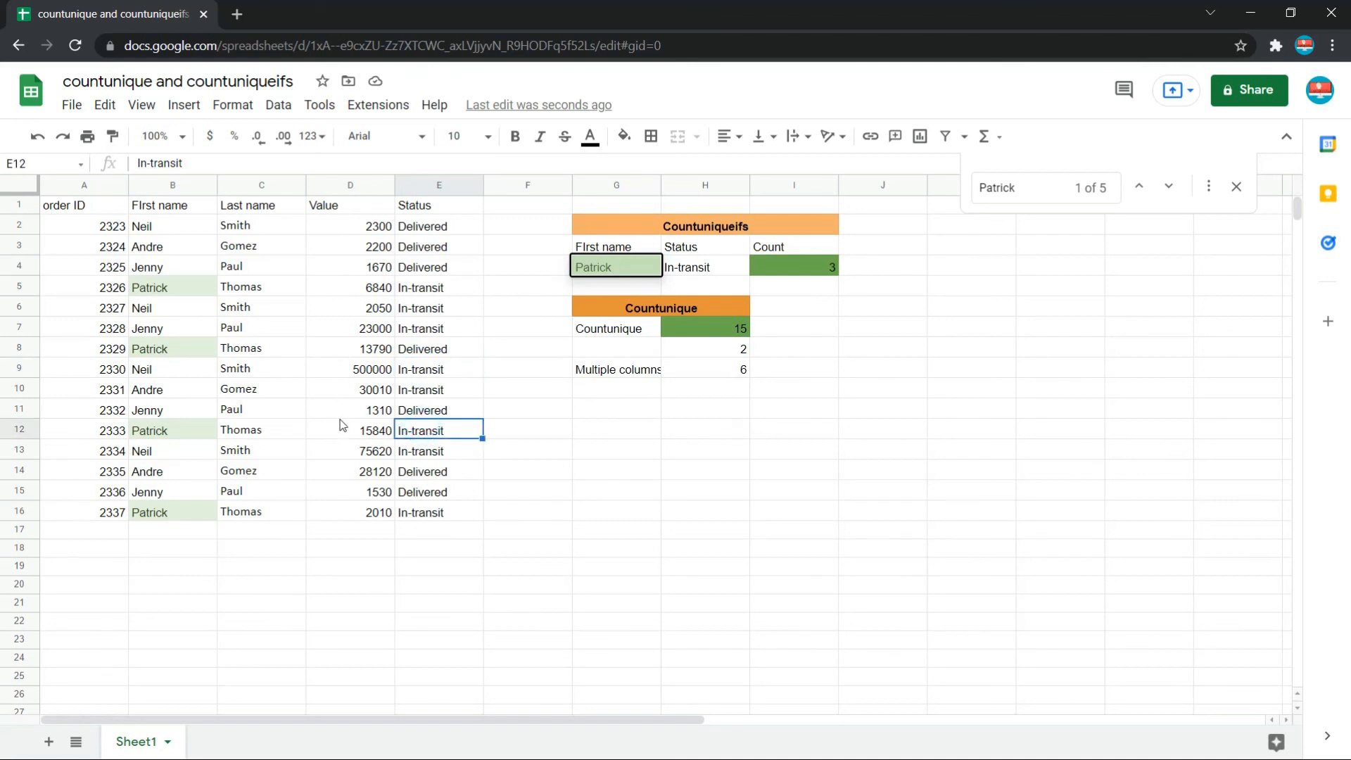
pyautogui.click(424, 529)
pyautogui.click(412, 432)
pyautogui.click(430, 343)
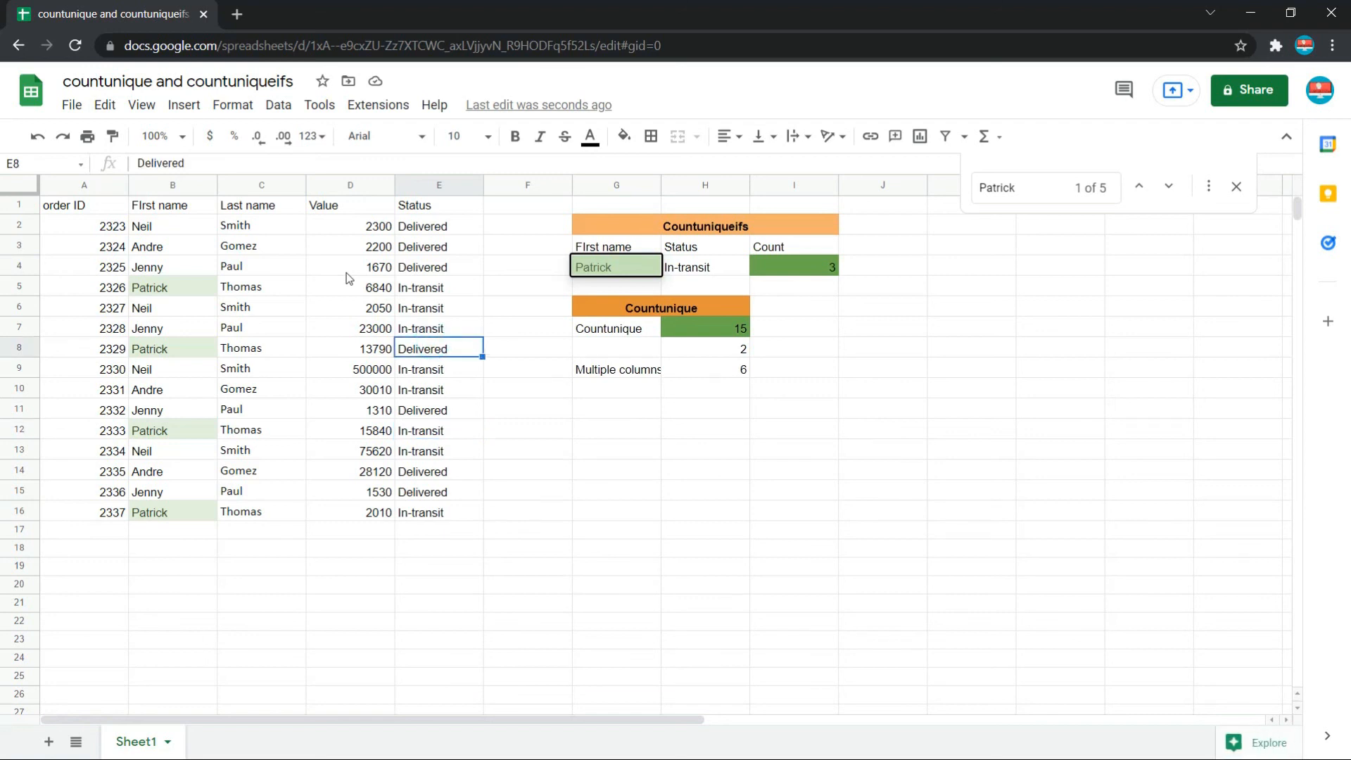
pyautogui.click(771, 309)
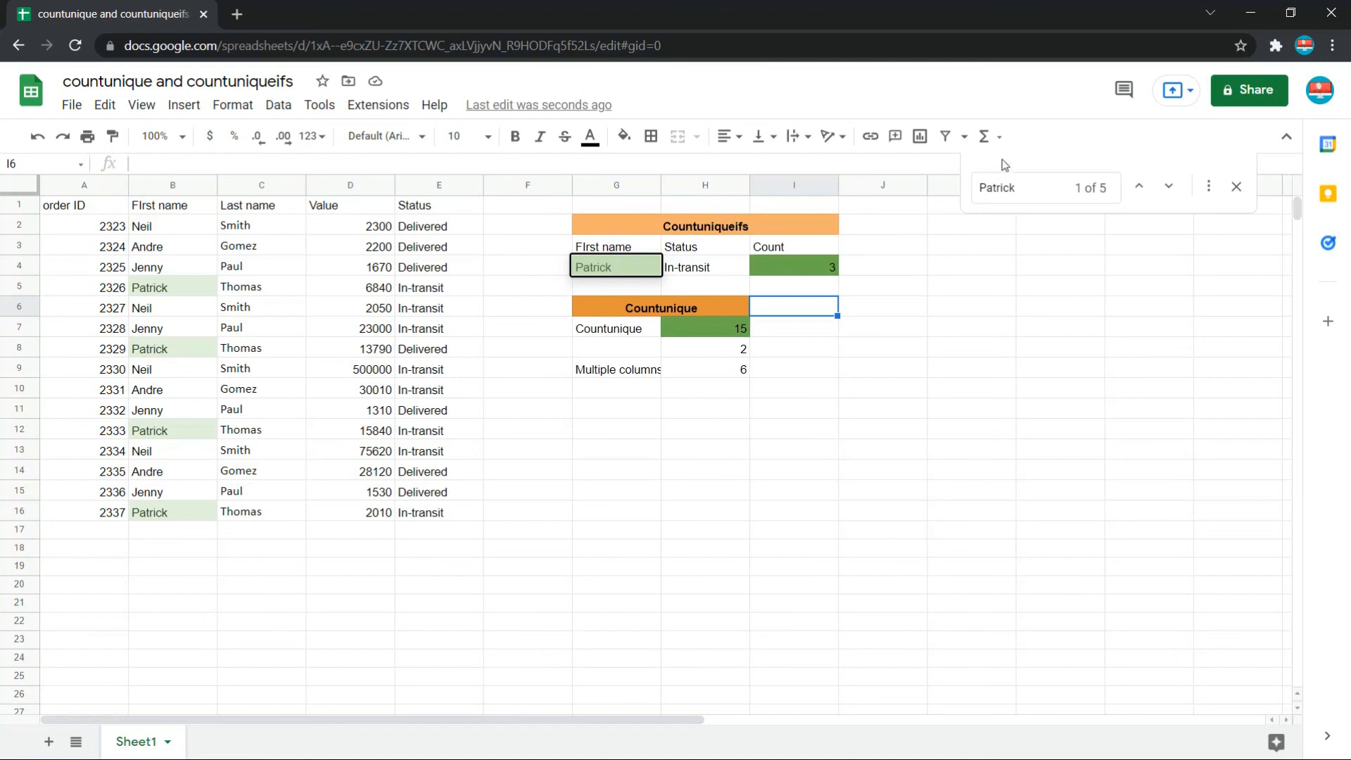
pyautogui.click(1236, 187)
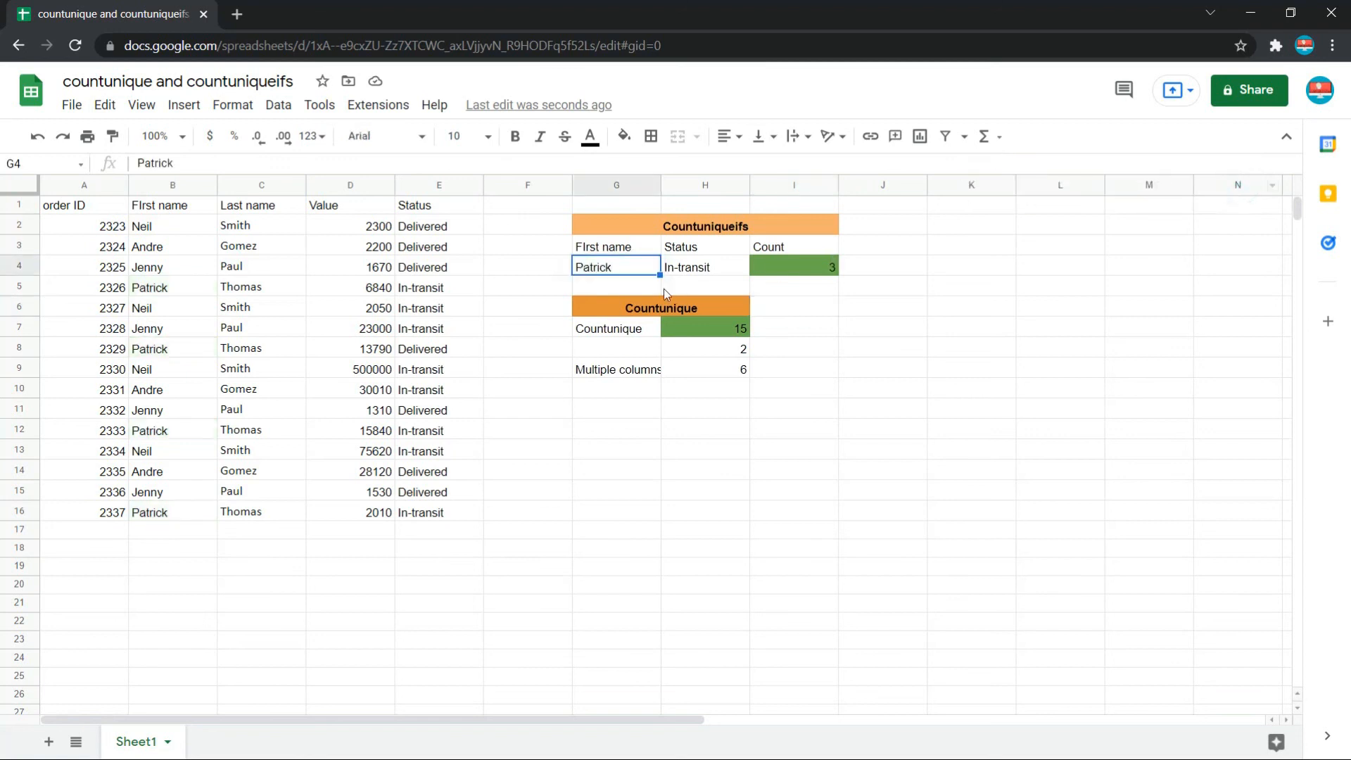